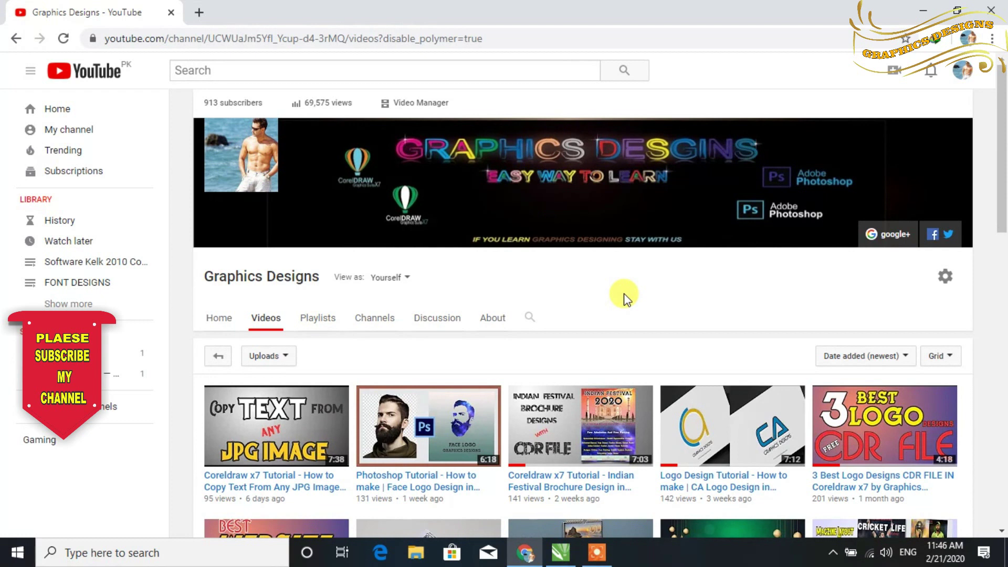
Step: Switch to the CorelDRAW document Untitled-1 and look over the six colour swatches beside the page
{"action": "mouse_move", "coordinate": [1002, 152]}
{"action": "left_mouse_down"}
{"action": "mouse_move", "coordinate": [1002, 168]}
{"action": "mouse_move", "coordinate": [1002, 144]}
{"action": "left_mouse_up"}
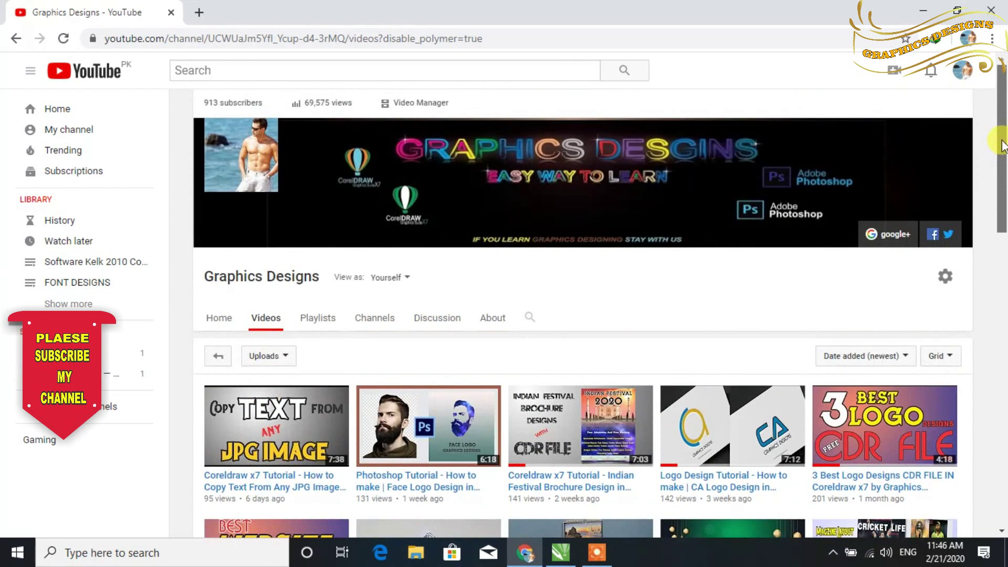
{"action": "left_click", "coordinate": [572, 558]}
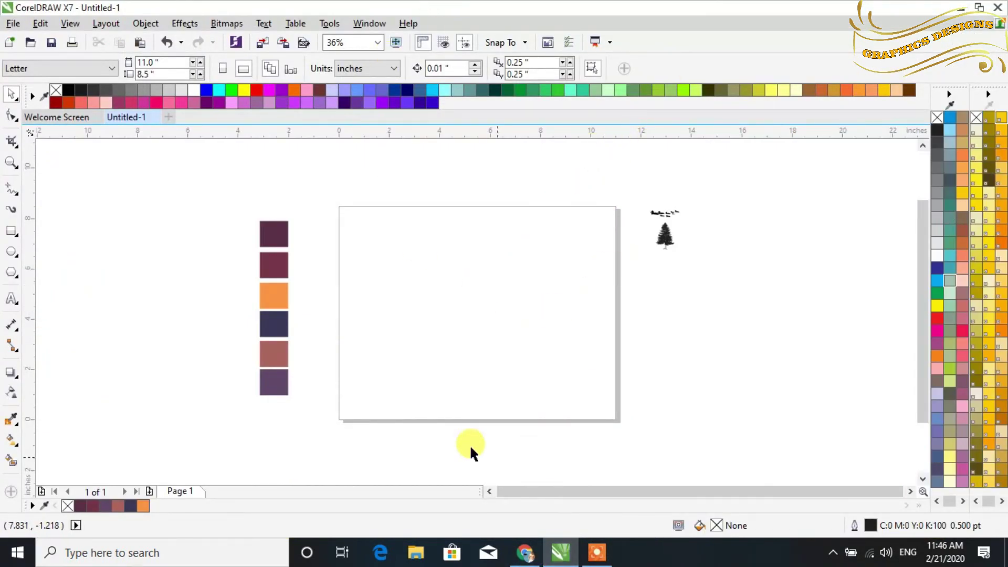
{"action": "left_click_drag", "start_coordinate": [215, 207], "coordinate": [307, 422]}
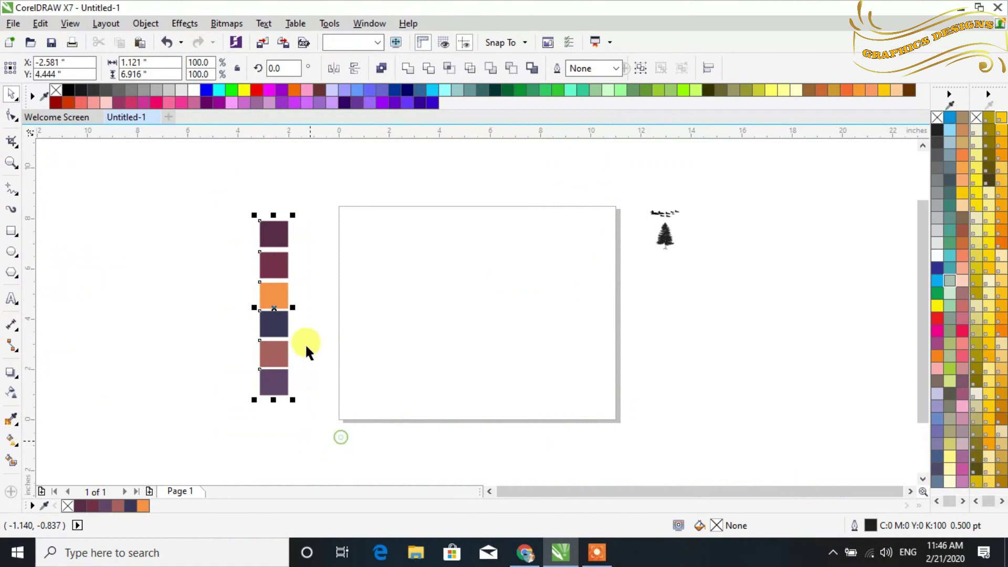
{"action": "left_click", "coordinate": [194, 247]}
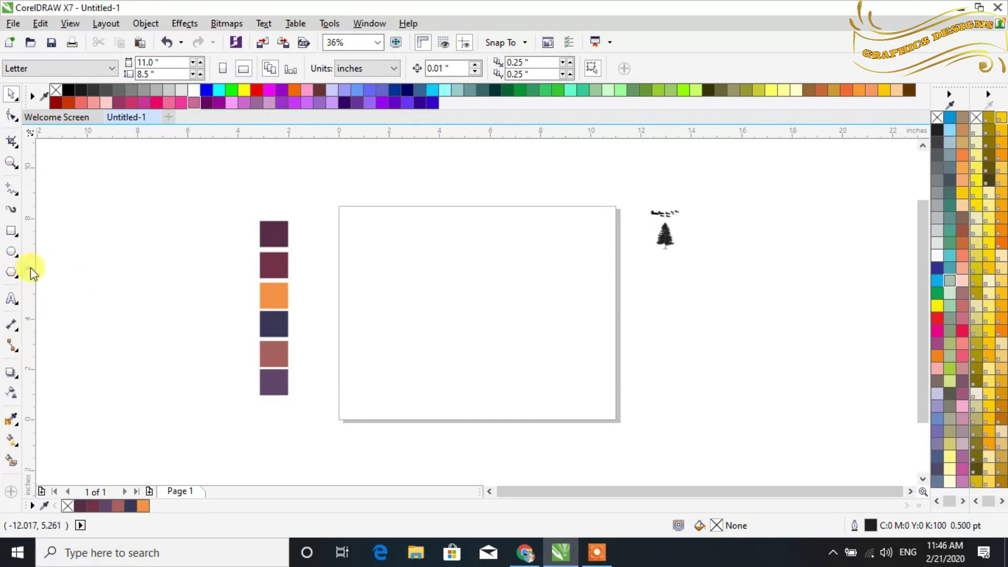
Step: Draw a rectangle about 6.86 by 3.81 inches on the page and move it toward the page's centre
{"action": "left_click", "coordinate": [11, 231]}
{"action": "mouse_move", "coordinate": [381, 259]}
{"action": "left_mouse_down"}
{"action": "mouse_move", "coordinate": [415, 293]}
{"action": "mouse_move", "coordinate": [576, 353]}
{"action": "mouse_move", "coordinate": [555, 355]}
{"action": "left_mouse_up"}
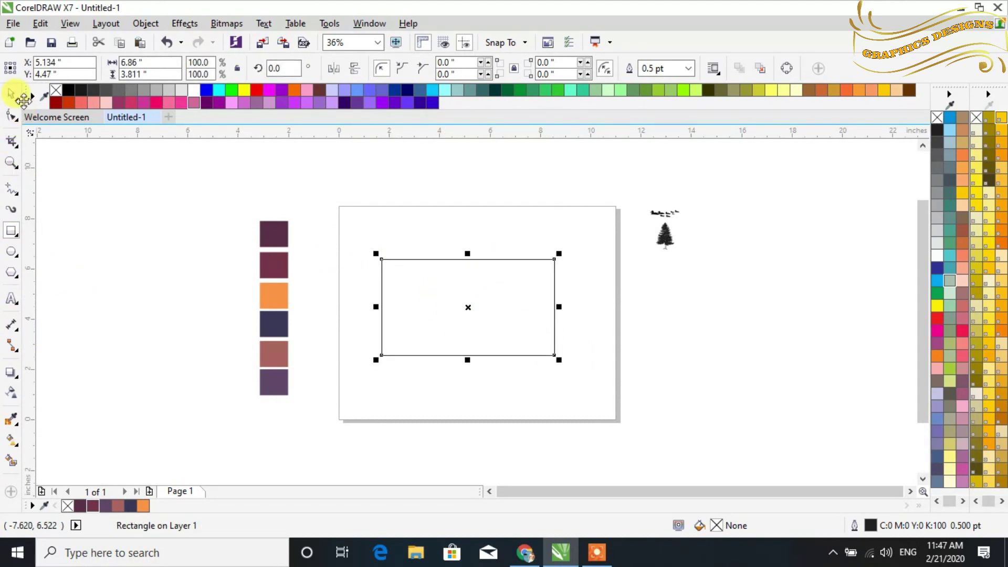
{"action": "left_click", "coordinate": [14, 95]}
{"action": "left_click_drag", "start_coordinate": [510, 310], "coordinate": [520, 308]}
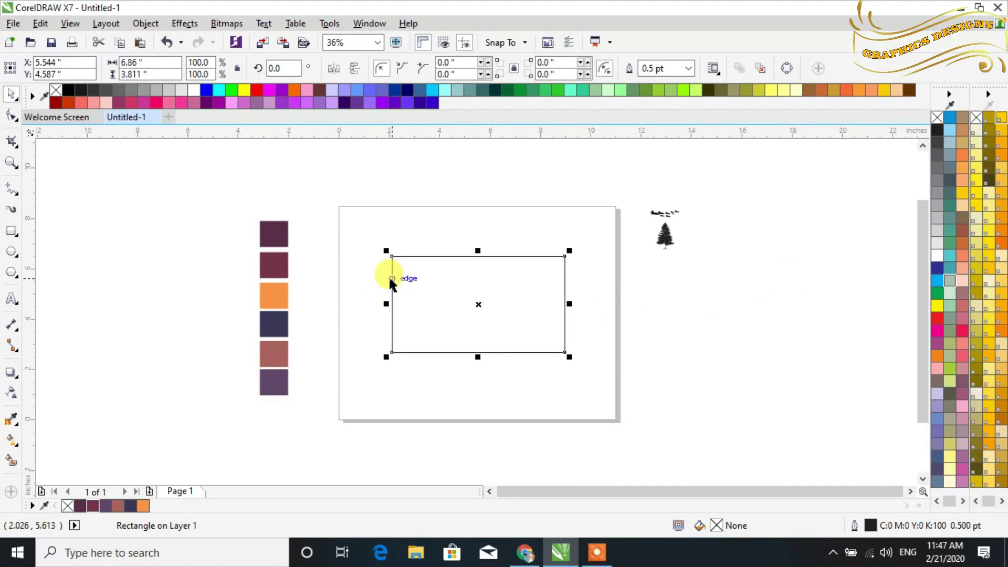
Step: Create a shortened copy of the rectangle, about 1.58 inches high, along its lower edge
{"action": "key", "text": "z"}
{"action": "left_click_drag", "start_coordinate": [351, 216], "coordinate": [599, 400]}
{"action": "left_click_drag", "start_coordinate": [482, 210], "coordinate": [494, 317]}
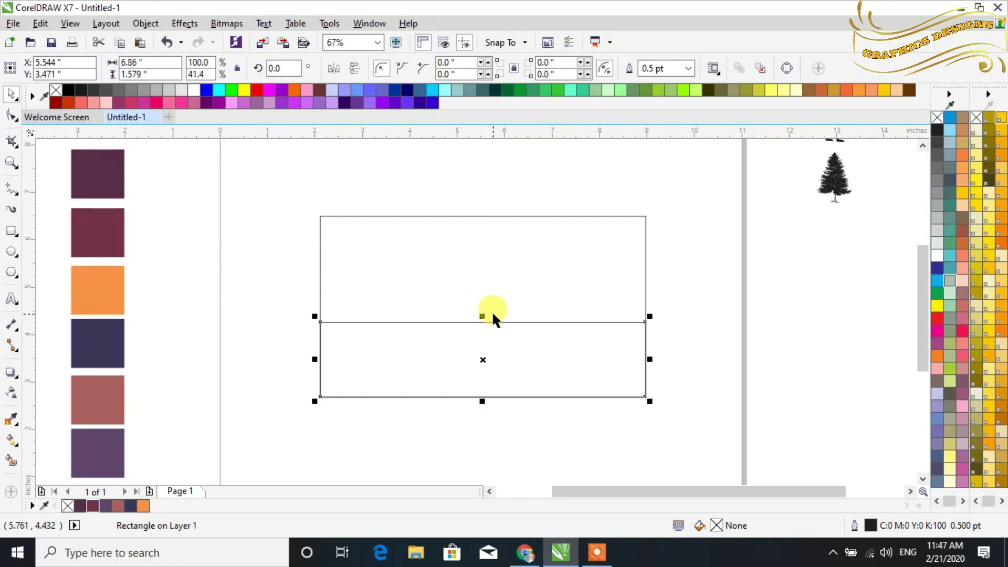
{"action": "left_click", "coordinate": [746, 316]}
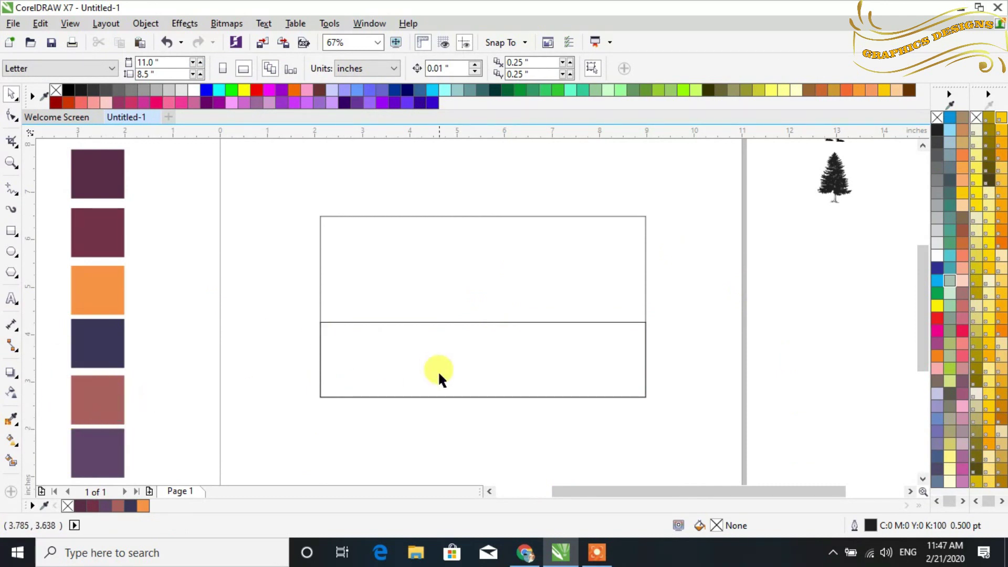
Step: Apply a vertical linear fountain fill to the lower rectangle, from purple at its base to dusty red at its upper edge
{"action": "left_click", "coordinate": [10, 440]}
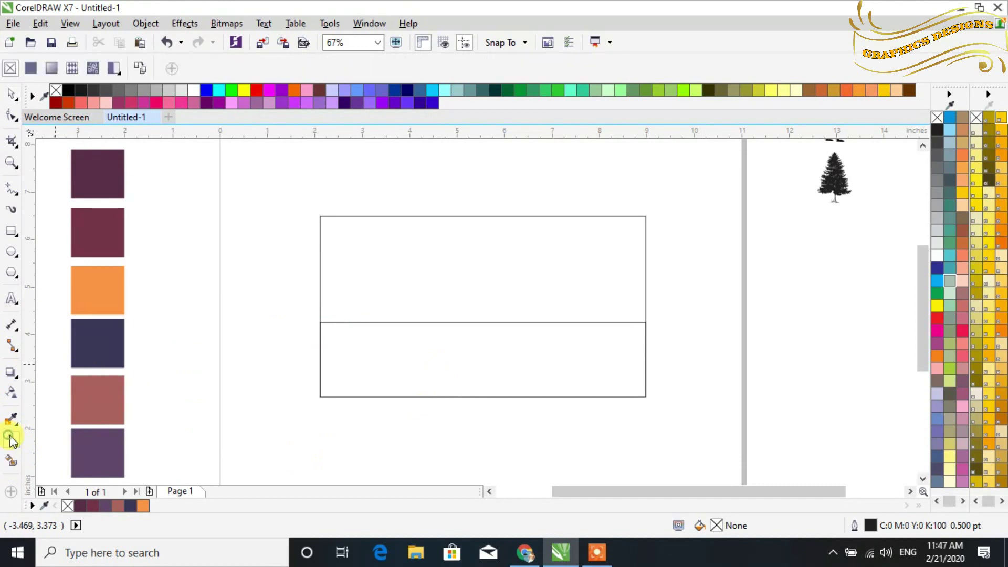
{"action": "left_click", "coordinate": [480, 392]}
{"action": "left_click_drag", "start_coordinate": [482, 395], "coordinate": [480, 330]}
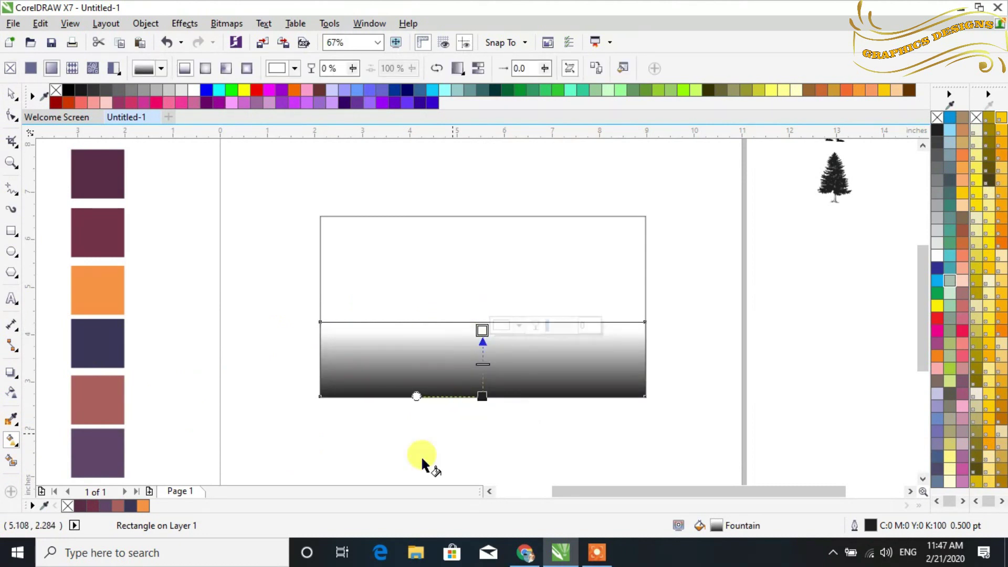
{"action": "left_click", "coordinate": [119, 506]}
{"action": "left_click", "coordinate": [482, 396]}
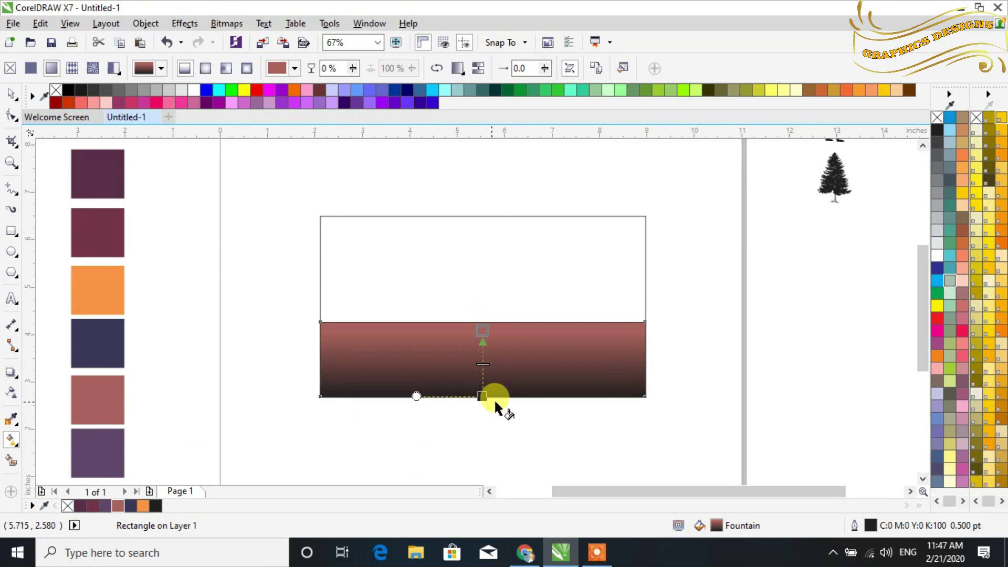
{"action": "left_click", "coordinate": [105, 506]}
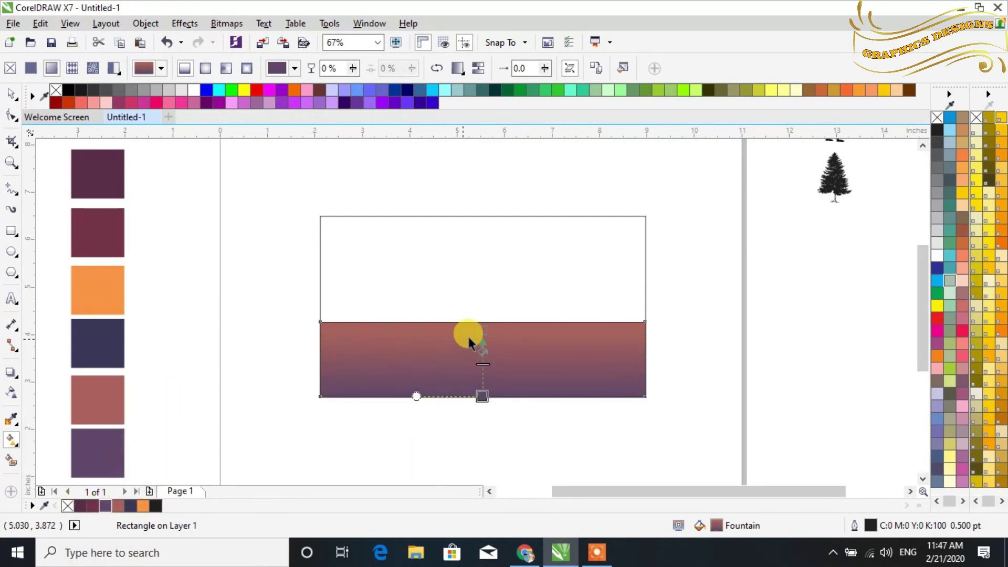
{"action": "left_click", "coordinate": [482, 322]}
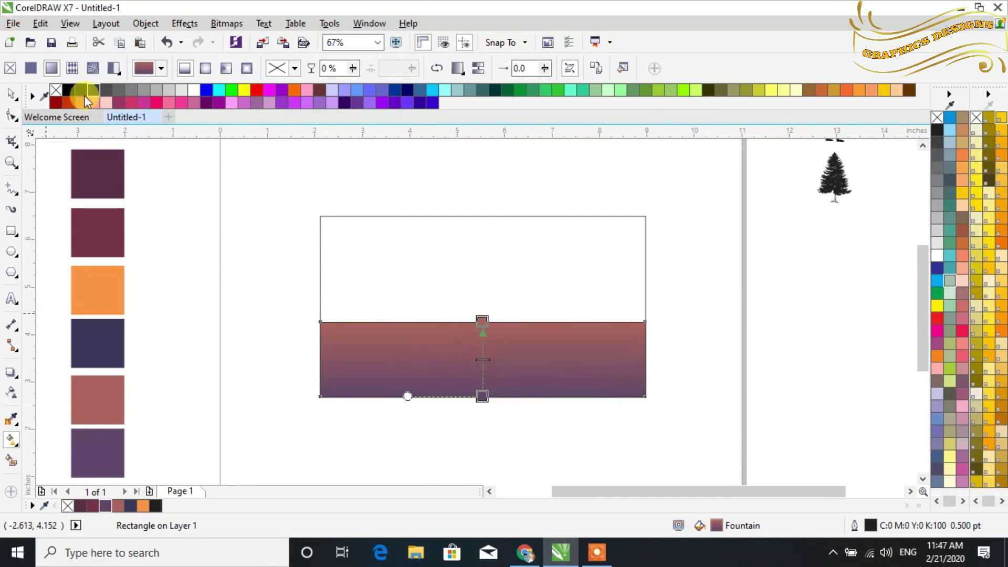
{"action": "left_click", "coordinate": [8, 96]}
{"action": "left_click", "coordinate": [234, 294]}
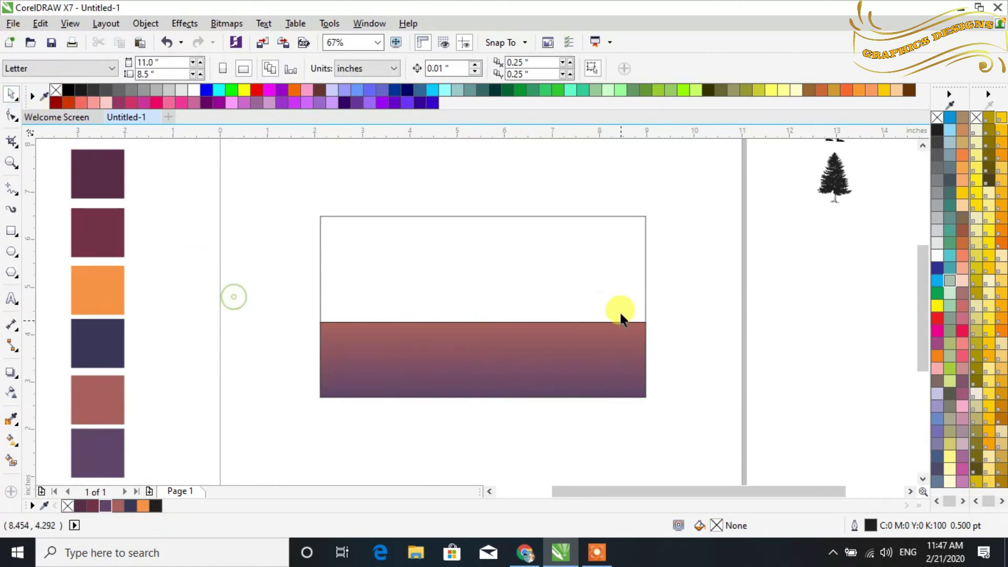
Step: Draw a jagged mountain ridge line about 7.6 inches wide with the Pen tool across the empty upper area, extending past both sides
{"action": "left_click", "coordinate": [18, 195]}
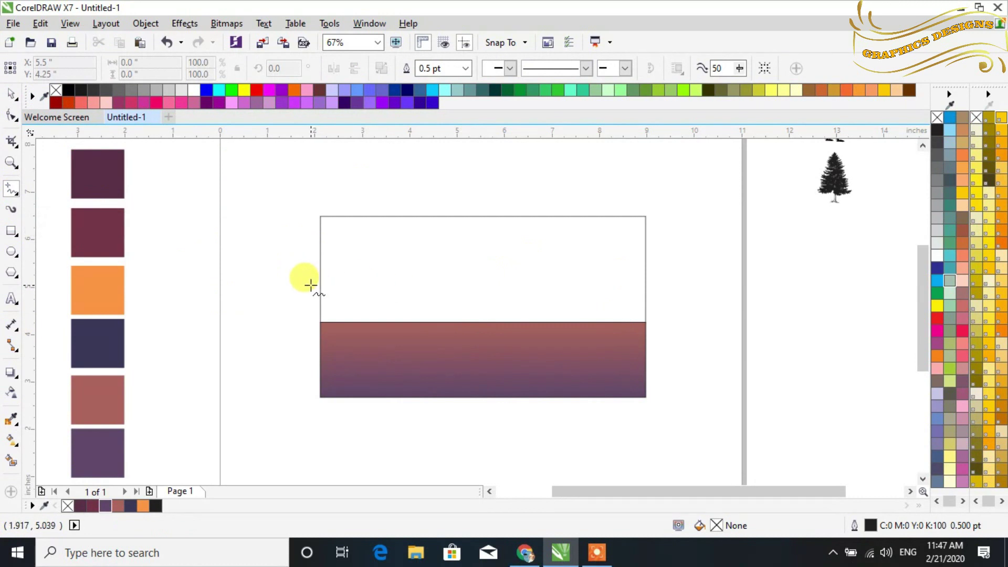
{"action": "left_click", "coordinate": [20, 198]}
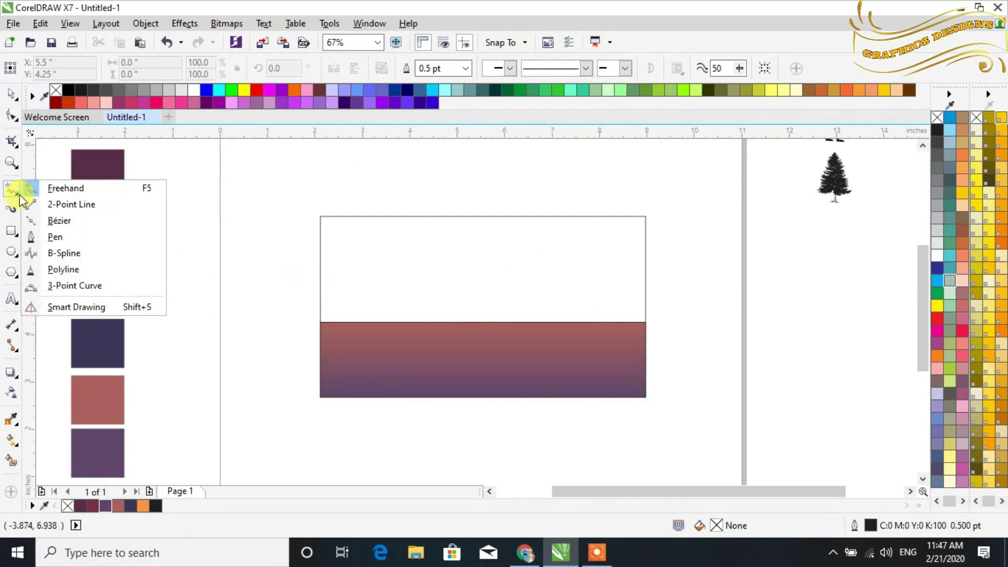
{"action": "left_click", "coordinate": [68, 234]}
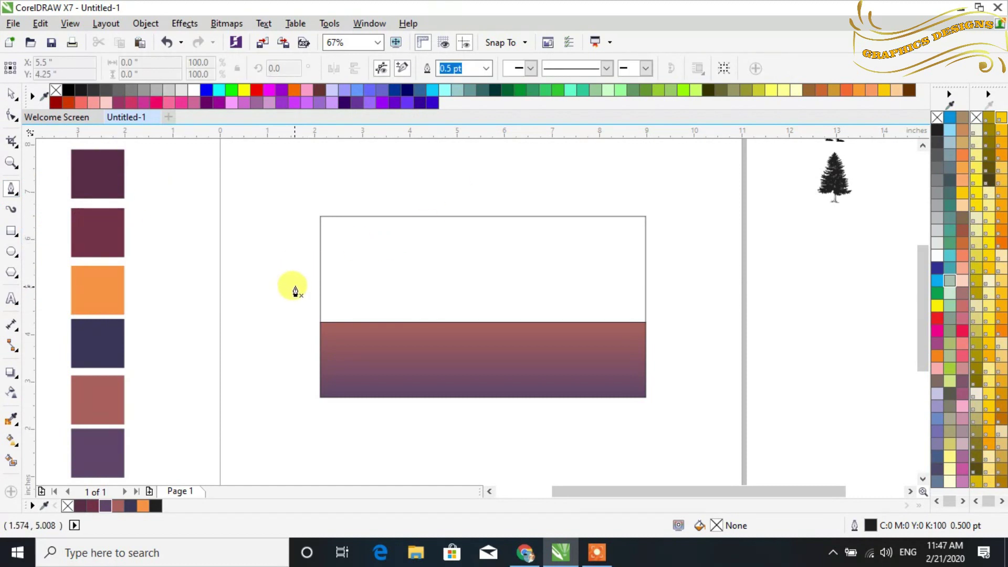
{"action": "left_click", "coordinate": [301, 289]}
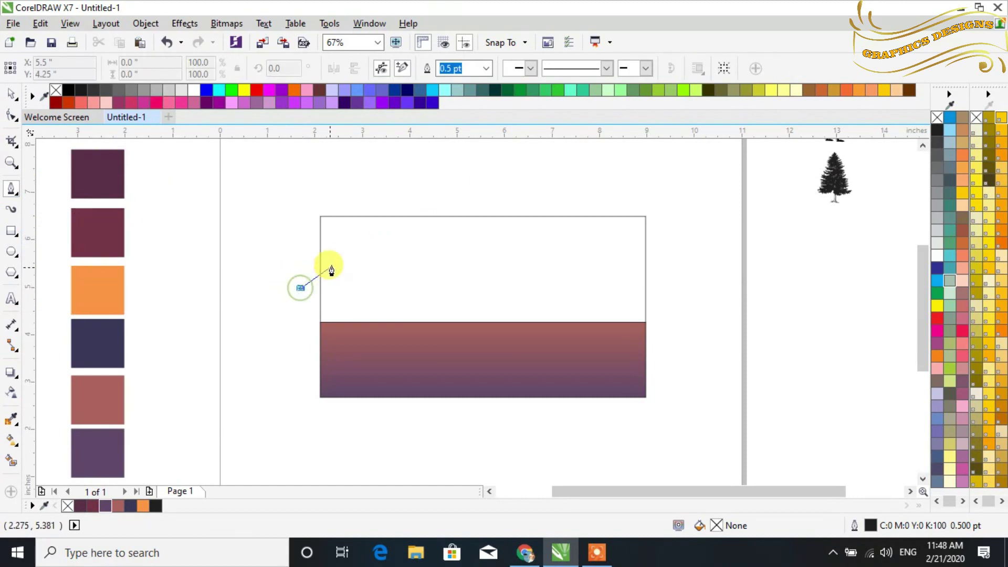
{"action": "left_click", "coordinate": [330, 257]}
{"action": "left_click", "coordinate": [348, 265]}
{"action": "left_click", "coordinate": [382, 258]}
{"action": "left_click", "coordinate": [400, 271]}
{"action": "left_click", "coordinate": [431, 292]}
{"action": "left_click", "coordinate": [451, 273]}
{"action": "left_click", "coordinate": [489, 267]}
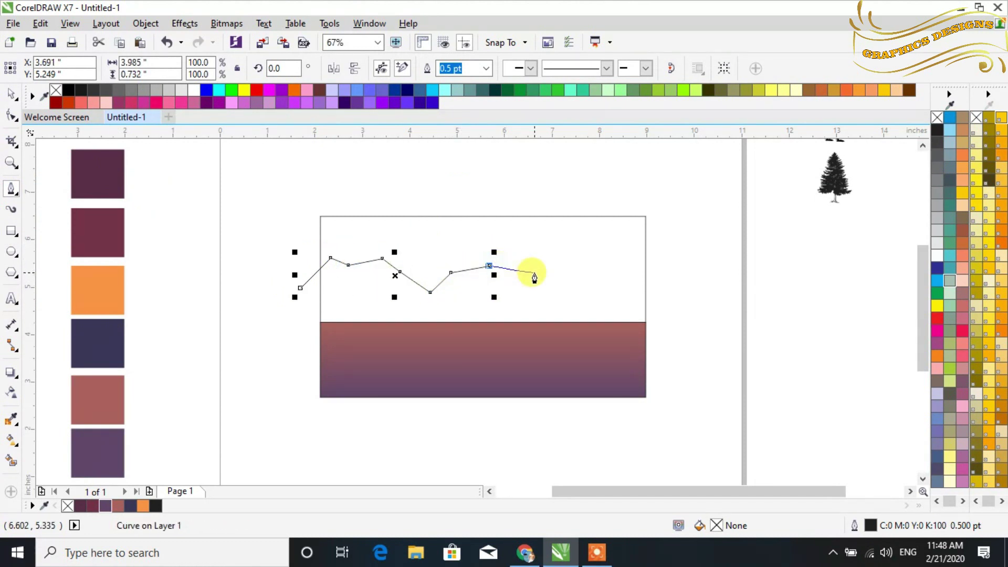
{"action": "left_click", "coordinate": [534, 272]}
{"action": "left_click", "coordinate": [575, 289]}
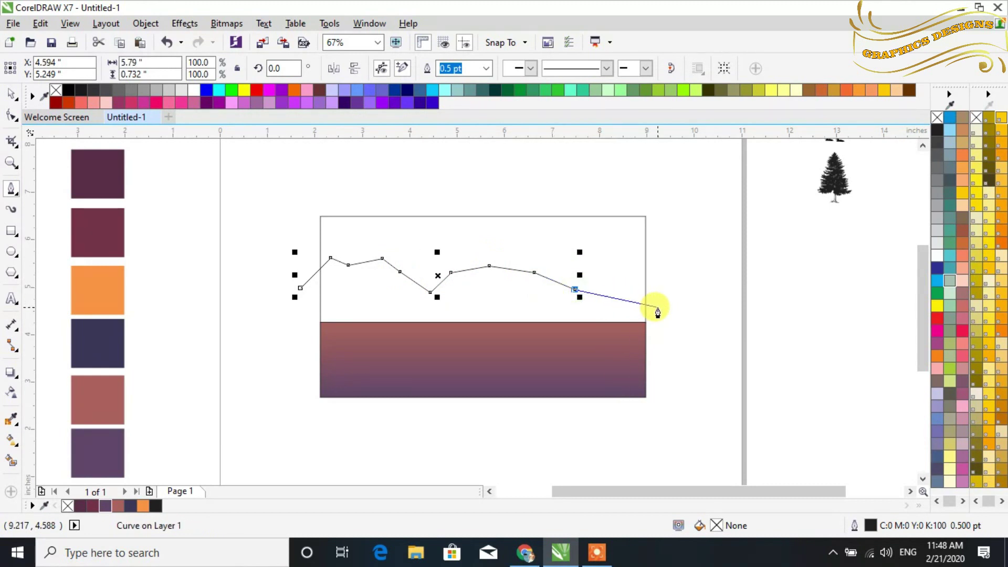
{"action": "left_click", "coordinate": [661, 309]}
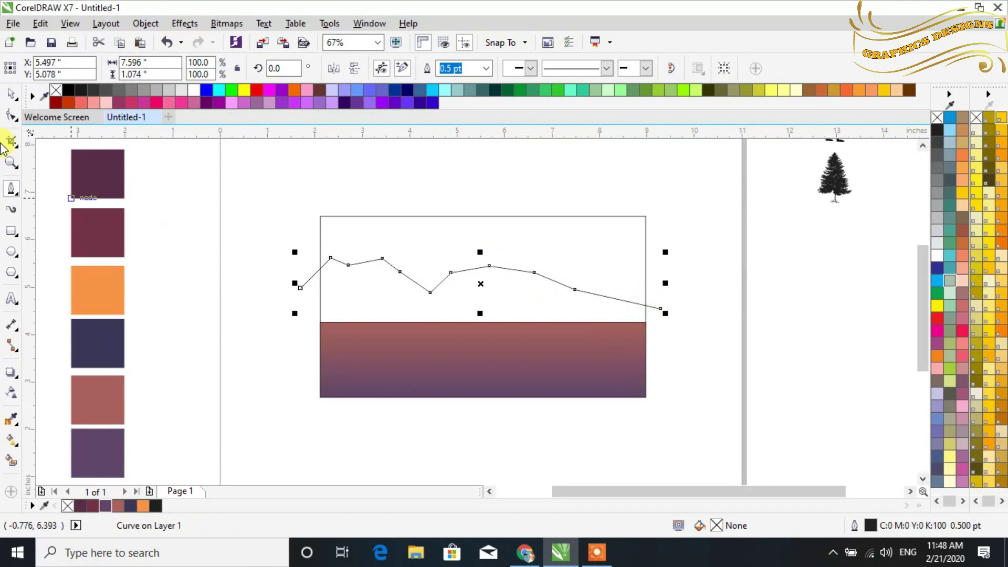
{"action": "left_click", "coordinate": [12, 96]}
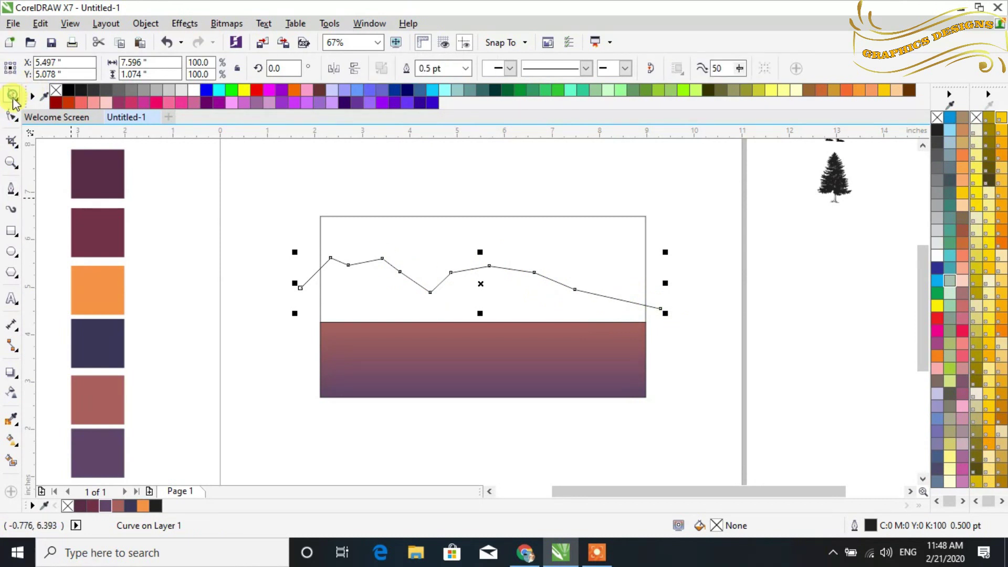
{"action": "left_click", "coordinate": [19, 124]}
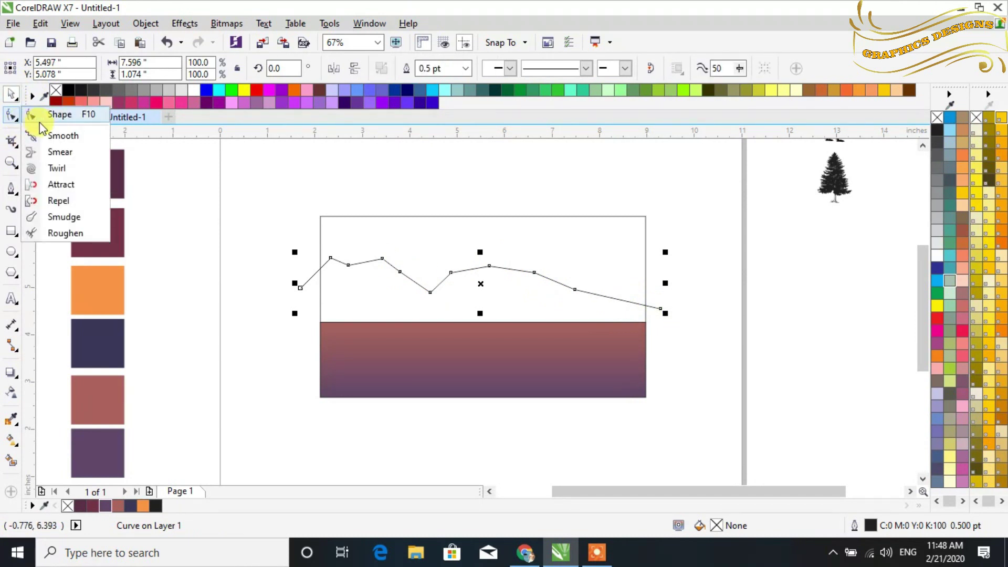
{"action": "left_click", "coordinate": [8, 96]}
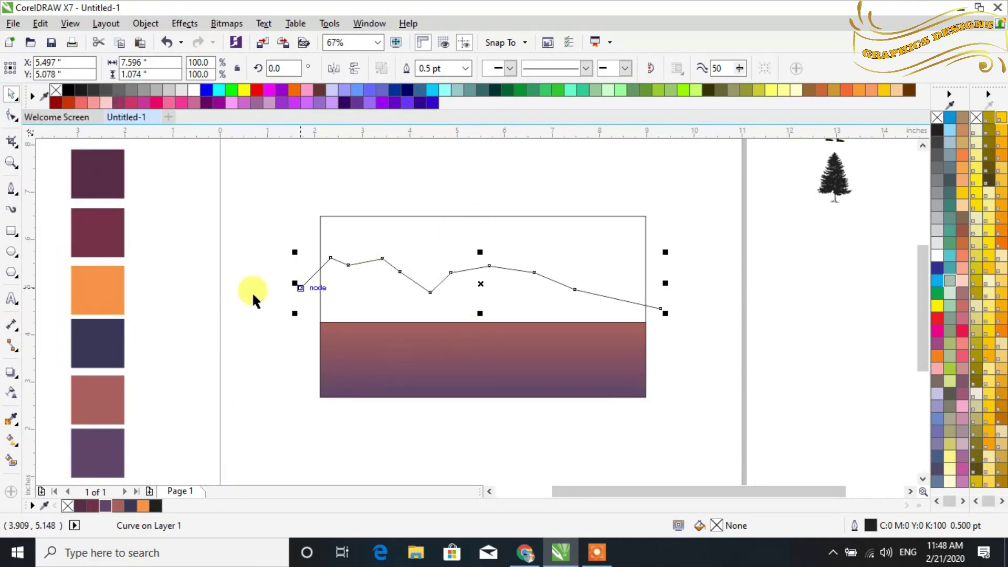
Step: Smart-fill the area between the ridge line and the lower rectangle with blue-grey, and delete the original ridge line
{"action": "left_click", "coordinate": [12, 462]}
{"action": "left_click", "coordinate": [357, 294]}
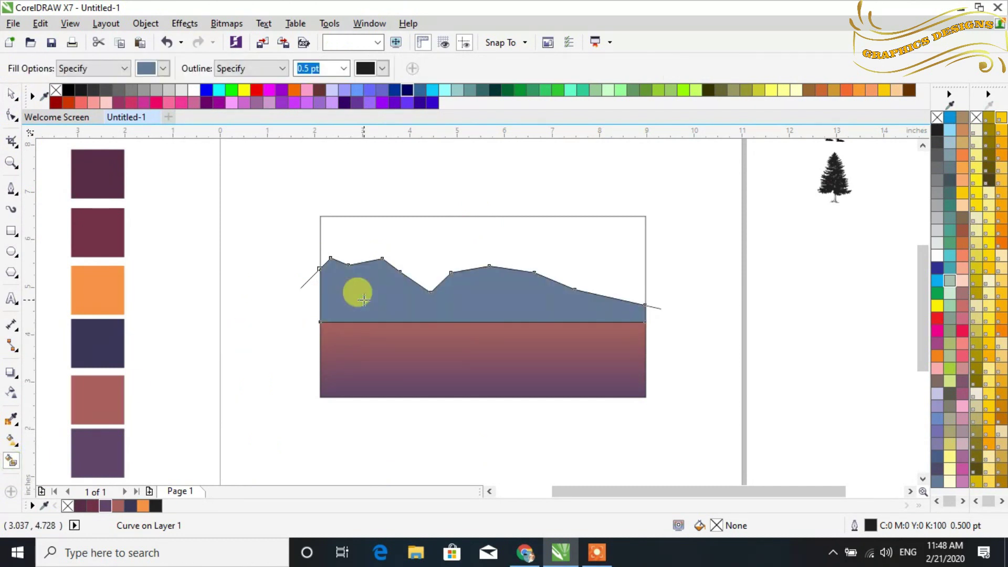
{"action": "left_click", "coordinate": [10, 95]}
{"action": "left_click", "coordinate": [310, 278]}
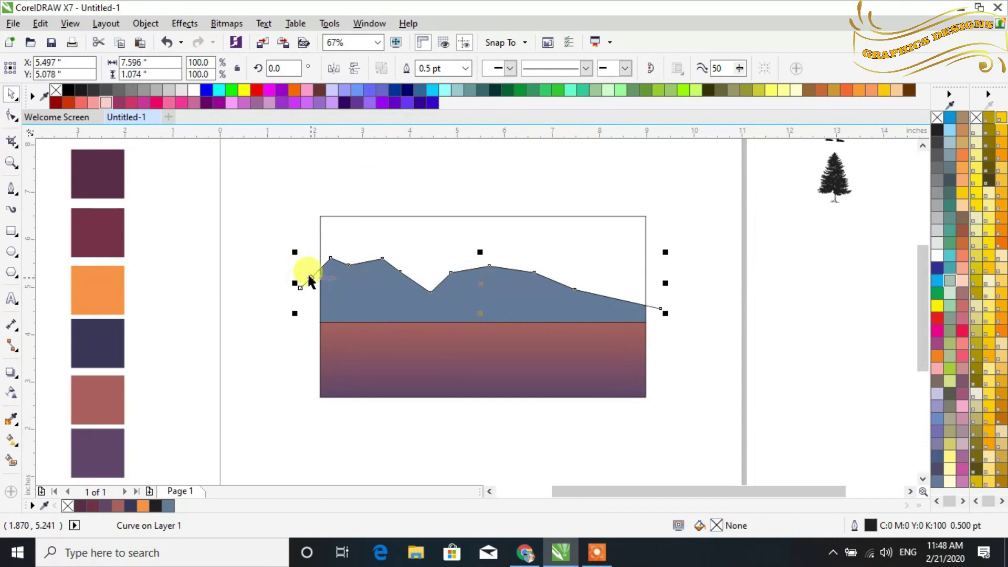
{"action": "key", "text": "Delete"}
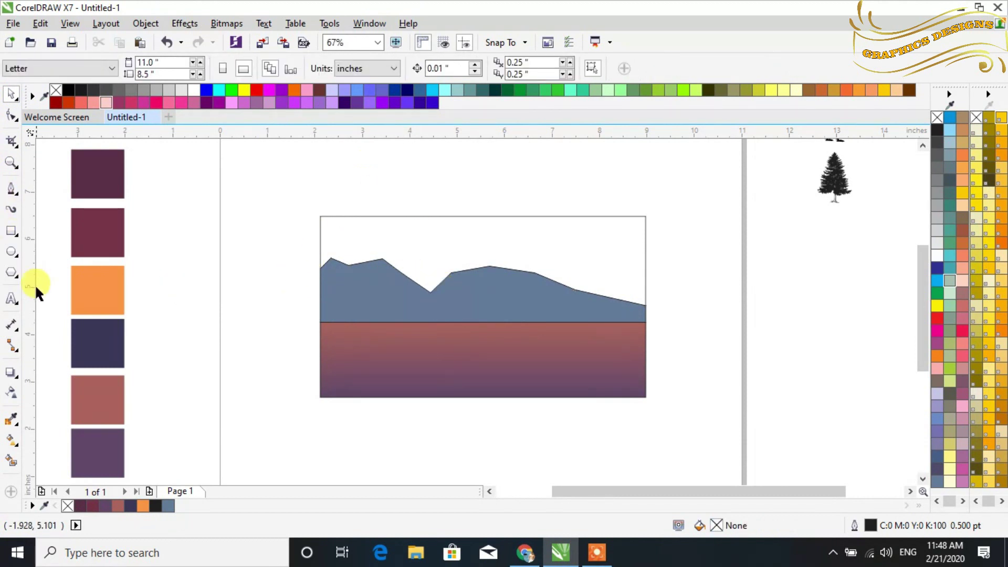
Step: Smear the left half of the blue-grey mountain outline into irregular peaks, using a 0.58-inch nib and pressure 85
{"action": "left_click", "coordinate": [20, 122]}
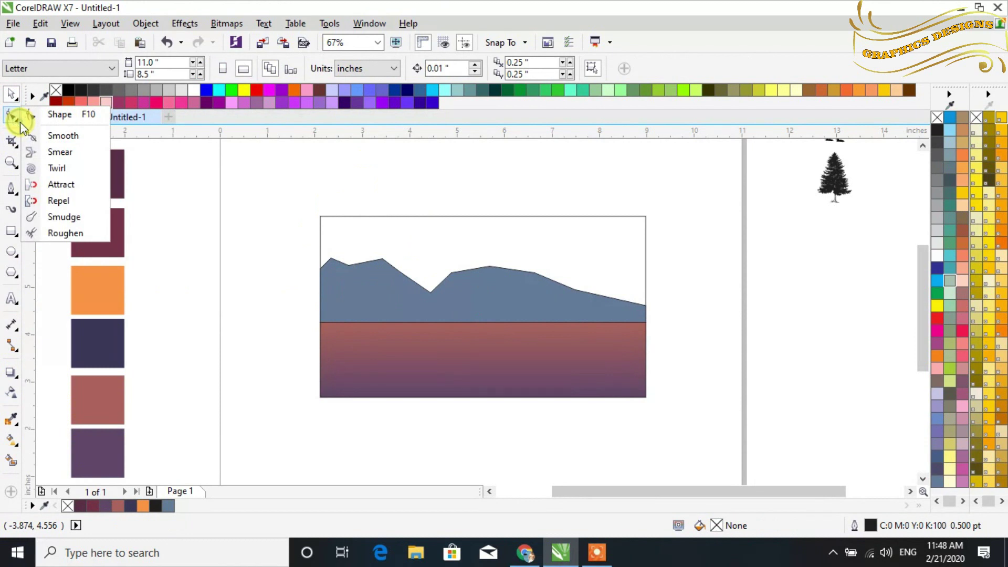
{"action": "left_click", "coordinate": [71, 154]}
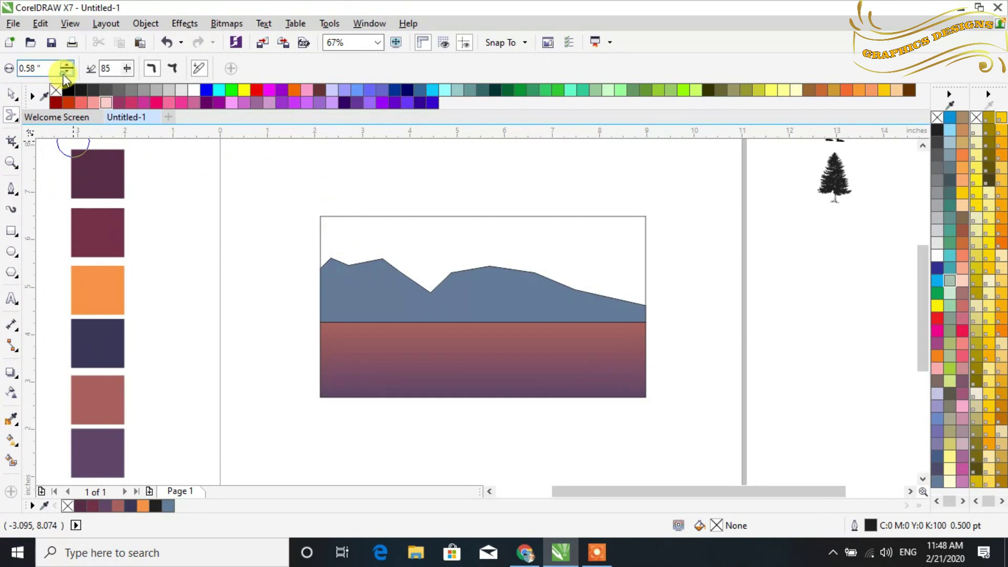
{"action": "mouse_move", "coordinate": [338, 259]}
{"action": "left_mouse_down"}
{"action": "mouse_move", "coordinate": [403, 268]}
{"action": "mouse_move", "coordinate": [414, 287]}
{"action": "mouse_move", "coordinate": [424, 278]}
{"action": "mouse_move", "coordinate": [410, 278]}
{"action": "mouse_move", "coordinate": [412, 262]}
{"action": "mouse_move", "coordinate": [410, 270]}
{"action": "mouse_move", "coordinate": [372, 266]}
{"action": "mouse_move", "coordinate": [387, 260]}
{"action": "mouse_move", "coordinate": [522, 291]}
{"action": "mouse_move", "coordinate": [463, 276]}
{"action": "mouse_move", "coordinate": [431, 290]}
{"action": "mouse_move", "coordinate": [430, 269]}
{"action": "left_mouse_up"}
{"action": "left_click", "coordinate": [341, 261]}
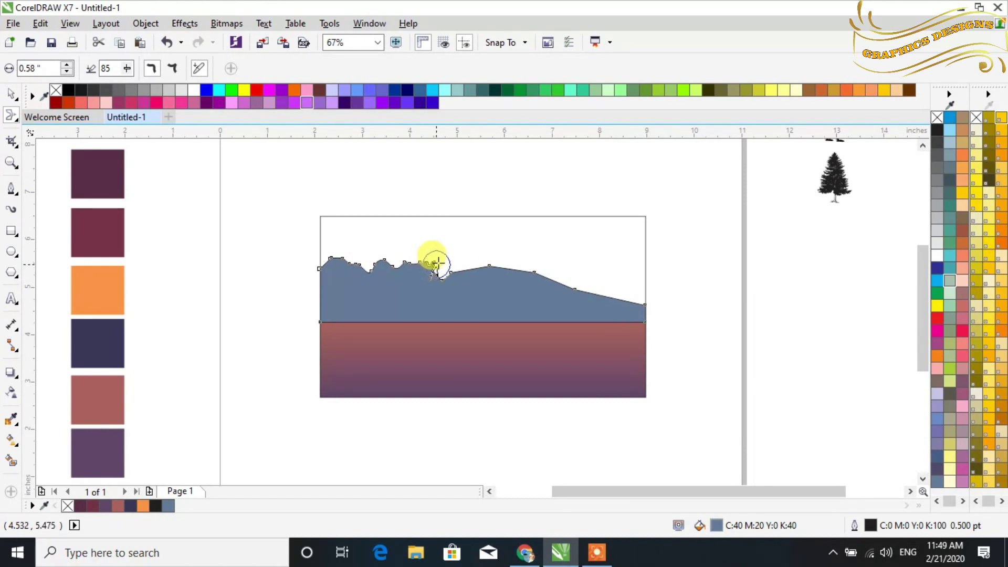
{"action": "mouse_move", "coordinate": [437, 261]}
{"action": "left_mouse_down"}
{"action": "mouse_move", "coordinate": [455, 274]}
{"action": "mouse_move", "coordinate": [452, 263]}
{"action": "mouse_move", "coordinate": [456, 284]}
{"action": "left_mouse_up"}
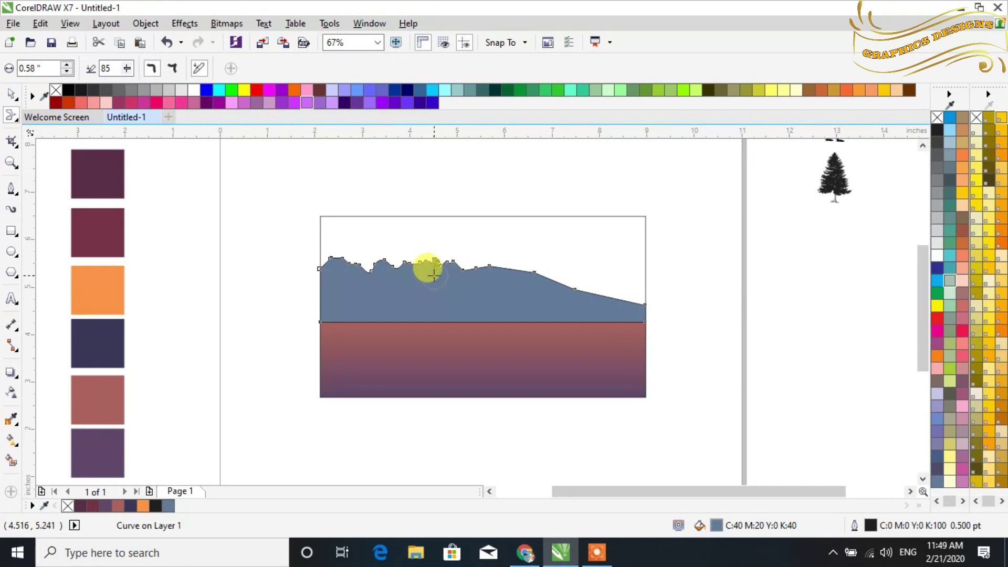
{"action": "left_click_drag", "start_coordinate": [430, 275], "coordinate": [439, 247]}
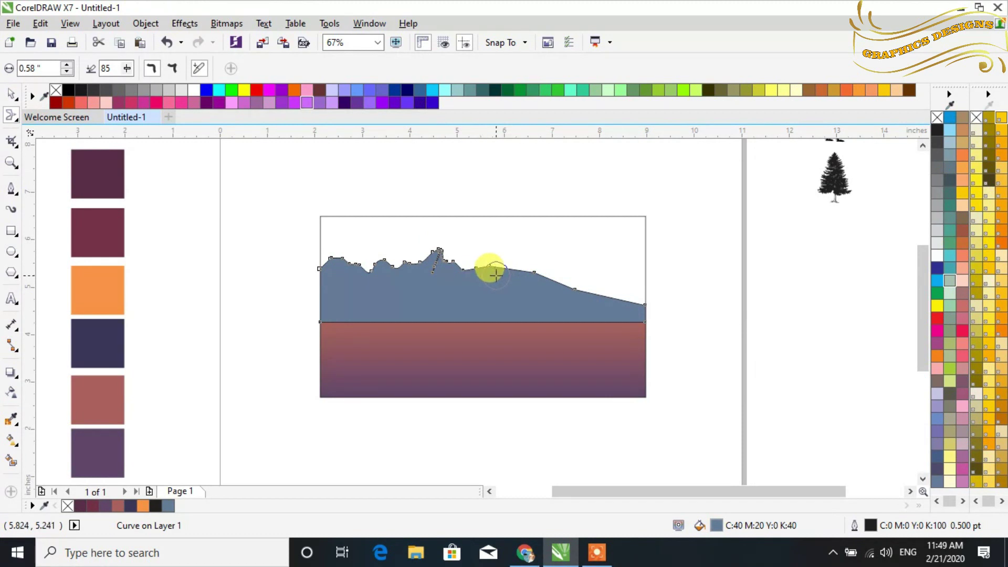
{"action": "mouse_move", "coordinate": [489, 277]}
{"action": "left_mouse_down"}
{"action": "mouse_move", "coordinate": [428, 279]}
{"action": "mouse_move", "coordinate": [431, 265]}
{"action": "left_mouse_up"}
Step: Smear the right half of the blue-grey mountain outline into irregular peaks and dips, refining the central peak, with the same 0.58-inch nib
{"action": "key", "text": "F2"}
{"action": "left_click_drag", "start_coordinate": [286, 210], "coordinate": [684, 347]}
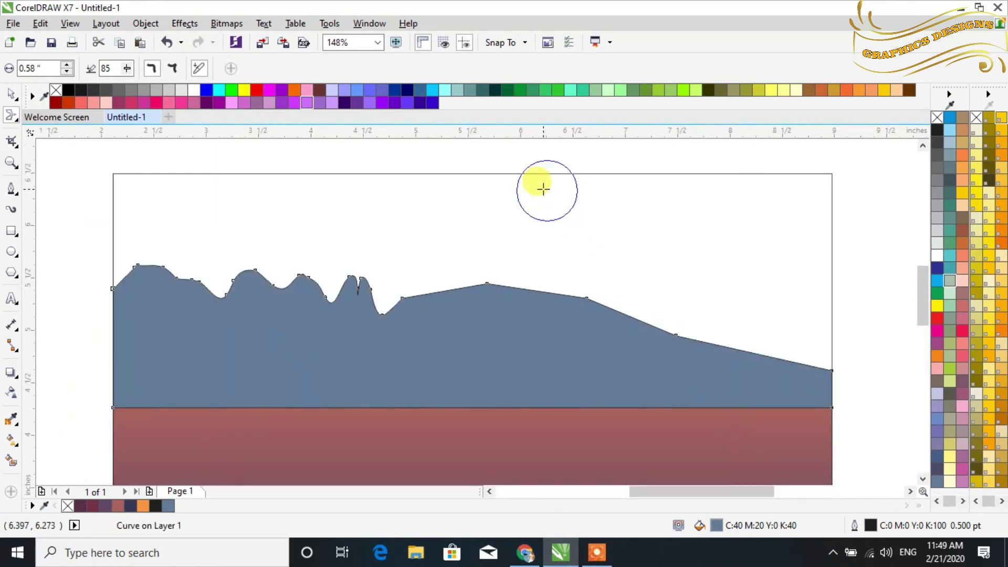
{"action": "mouse_move", "coordinate": [345, 280]}
{"action": "left_mouse_down"}
{"action": "mouse_move", "coordinate": [348, 308]}
{"action": "mouse_move", "coordinate": [402, 307]}
{"action": "mouse_move", "coordinate": [385, 304]}
{"action": "mouse_move", "coordinate": [380, 287]}
{"action": "mouse_move", "coordinate": [366, 286]}
{"action": "mouse_move", "coordinate": [395, 317]}
{"action": "mouse_move", "coordinate": [410, 311]}
{"action": "mouse_move", "coordinate": [379, 322]}
{"action": "mouse_move", "coordinate": [402, 279]}
{"action": "mouse_move", "coordinate": [365, 312]}
{"action": "mouse_move", "coordinate": [356, 312]}
{"action": "mouse_move", "coordinate": [358, 281]}
{"action": "mouse_move", "coordinate": [348, 305]}
{"action": "mouse_move", "coordinate": [335, 304]}
{"action": "mouse_move", "coordinate": [343, 242]}
{"action": "mouse_move", "coordinate": [329, 294]}
{"action": "mouse_move", "coordinate": [315, 261]}
{"action": "left_mouse_up"}
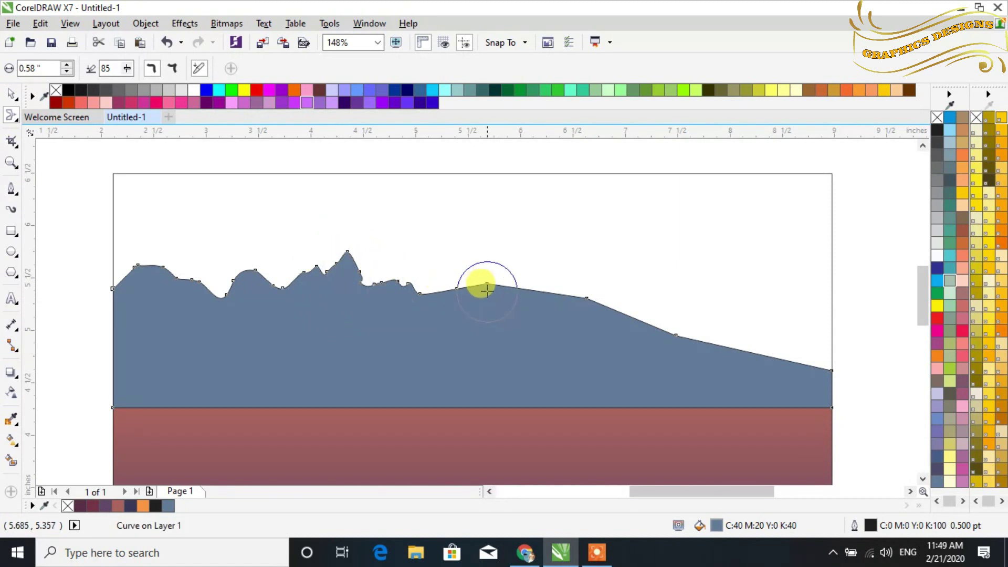
{"action": "left_click_drag", "start_coordinate": [480, 277], "coordinate": [491, 294]}
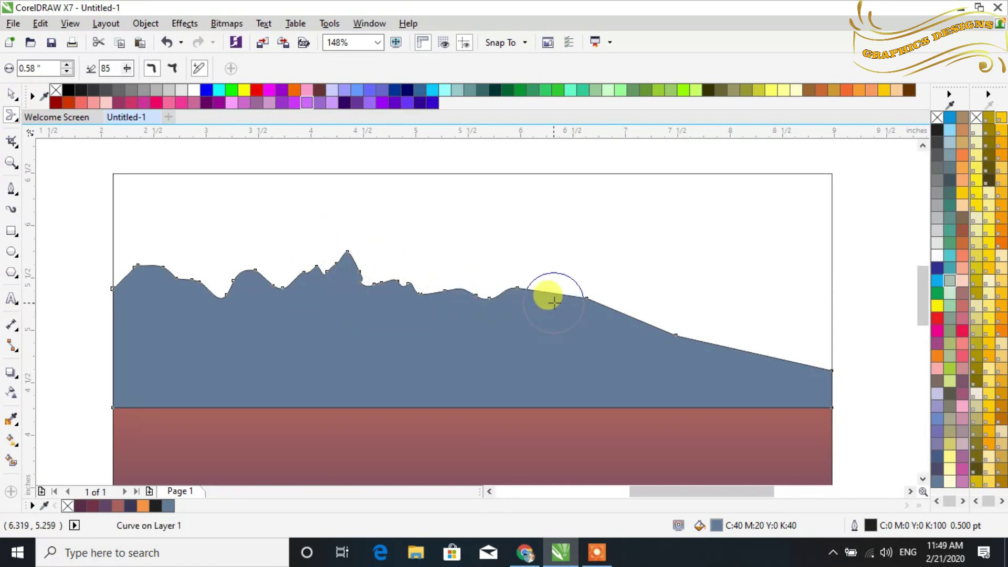
{"action": "left_click_drag", "start_coordinate": [553, 288], "coordinate": [557, 311]}
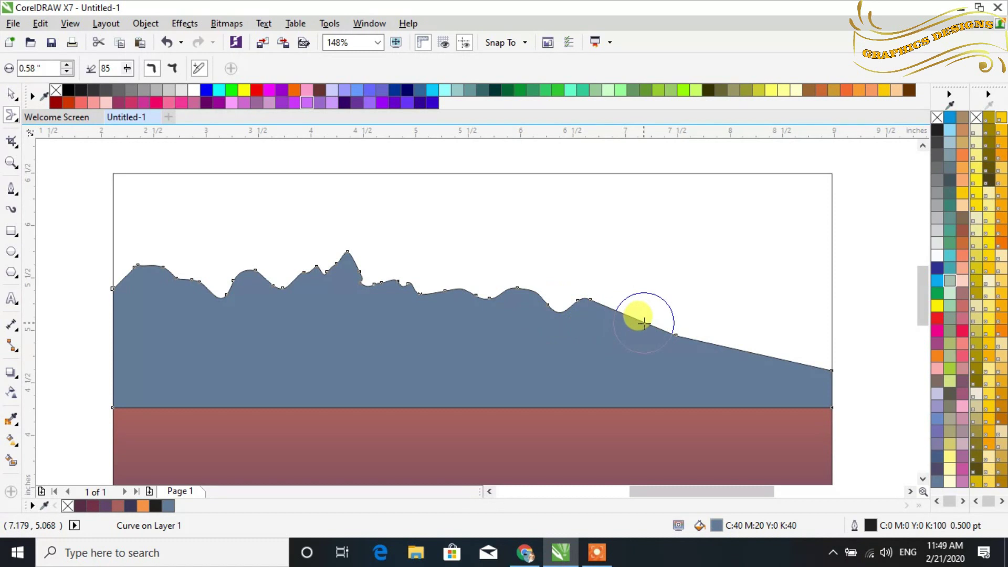
{"action": "mouse_move", "coordinate": [643, 324]}
{"action": "left_mouse_down"}
{"action": "mouse_move", "coordinate": [612, 320]}
{"action": "mouse_move", "coordinate": [608, 307]}
{"action": "mouse_move", "coordinate": [618, 329]}
{"action": "mouse_move", "coordinate": [656, 347]}
{"action": "mouse_move", "coordinate": [691, 352]}
{"action": "mouse_move", "coordinate": [691, 326]}
{"action": "left_mouse_up"}
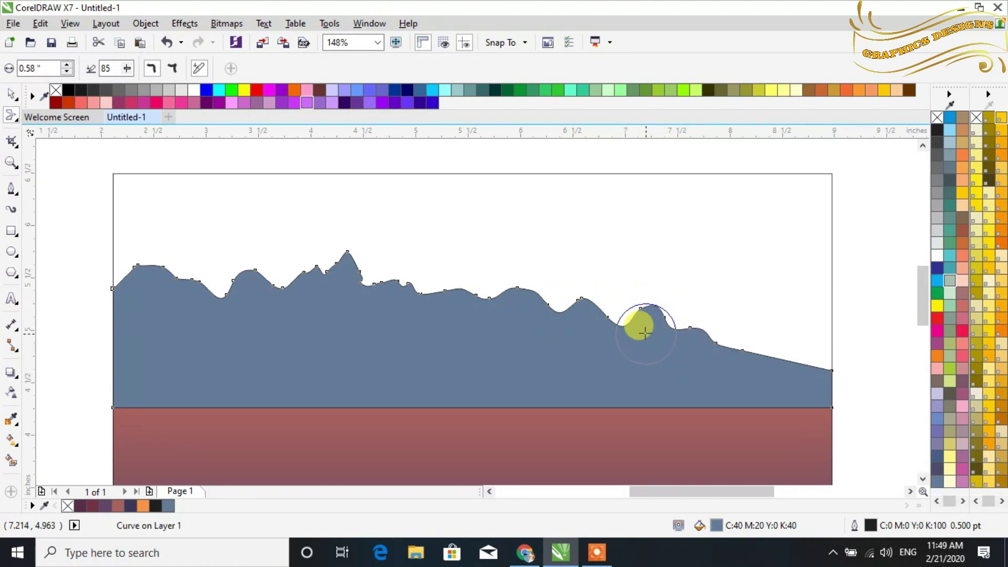
{"action": "mouse_move", "coordinate": [607, 317]}
{"action": "left_mouse_down"}
{"action": "mouse_move", "coordinate": [607, 304]}
{"action": "mouse_move", "coordinate": [560, 319]}
{"action": "mouse_move", "coordinate": [558, 291]}
{"action": "left_mouse_up"}
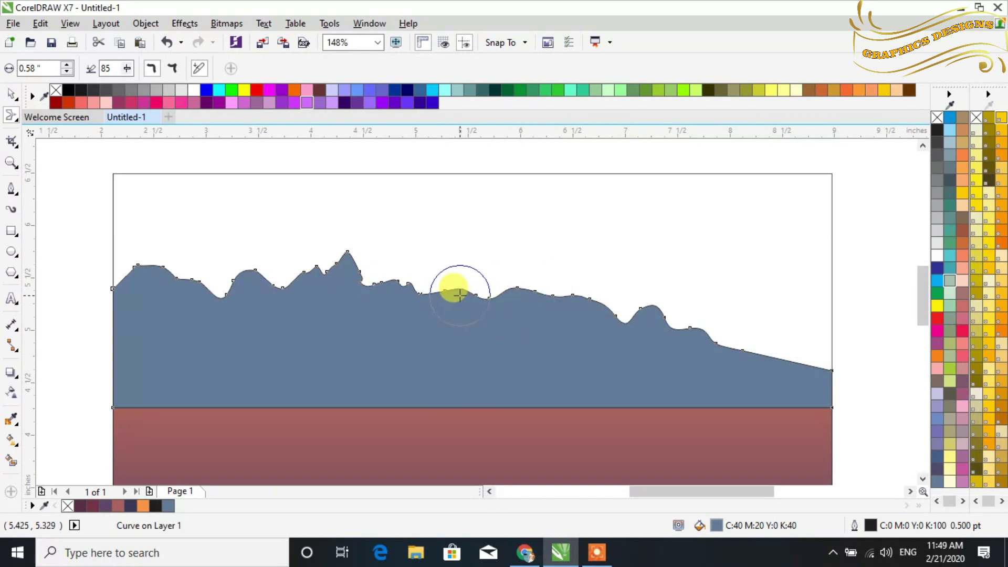
{"action": "mouse_move", "coordinate": [457, 288]}
{"action": "left_mouse_down"}
{"action": "mouse_move", "coordinate": [486, 301]}
{"action": "mouse_move", "coordinate": [480, 280]}
{"action": "left_mouse_up"}
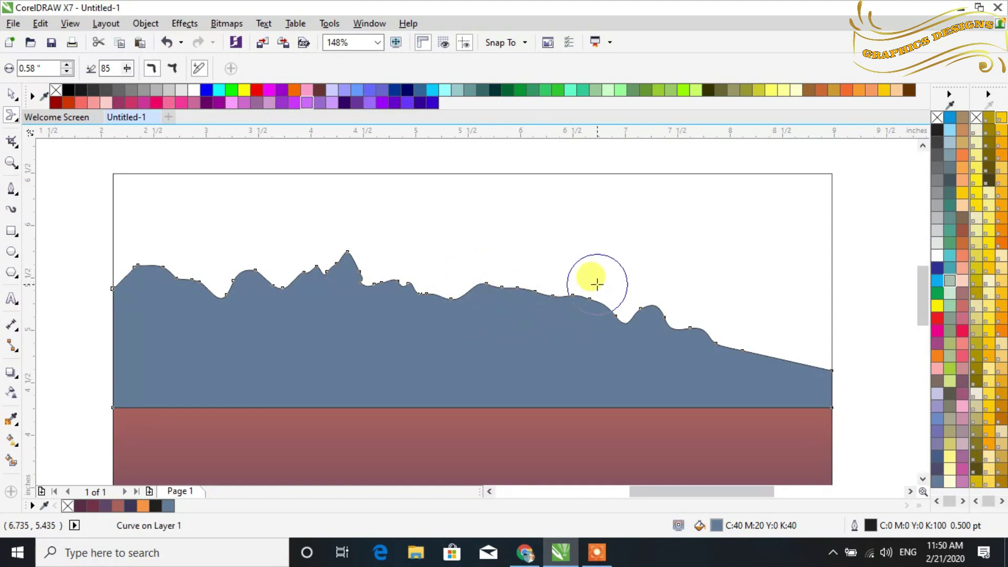
{"action": "left_click_drag", "start_coordinate": [686, 329], "coordinate": [720, 328]}
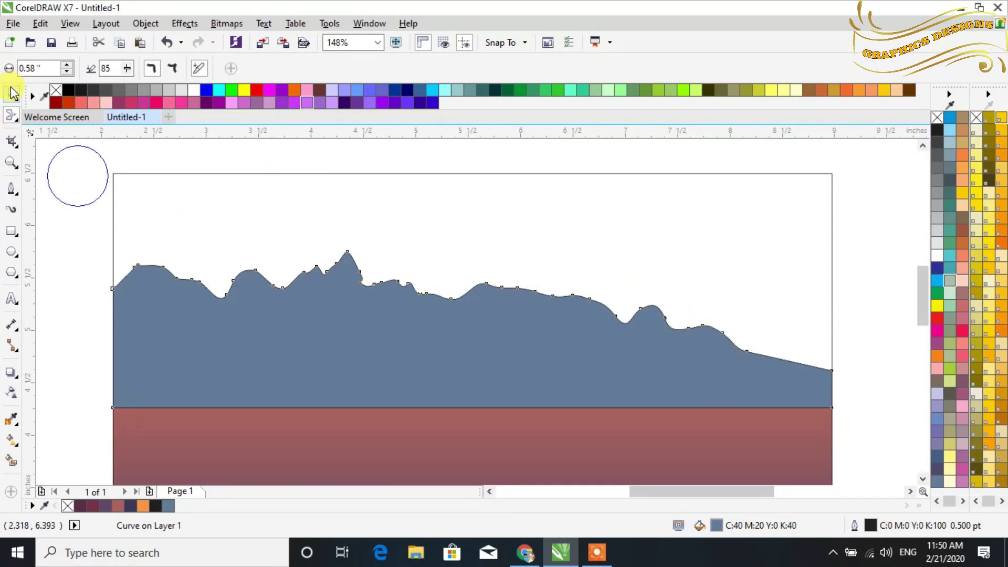
Step: Fill the smeared mountain shape with the dark plum palette colour #582D48
{"action": "left_click", "coordinate": [11, 94]}
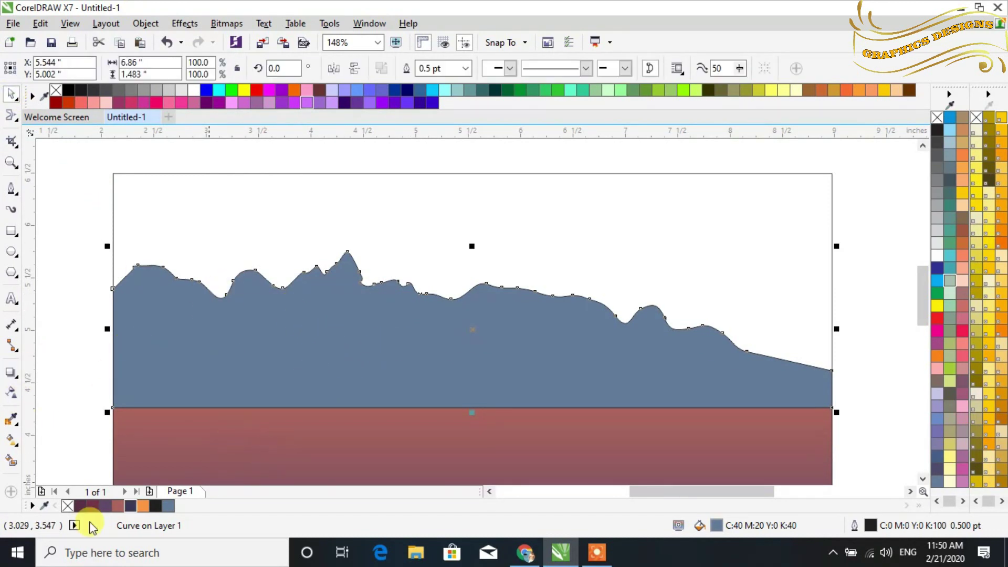
{"action": "left_click", "coordinate": [78, 507]}
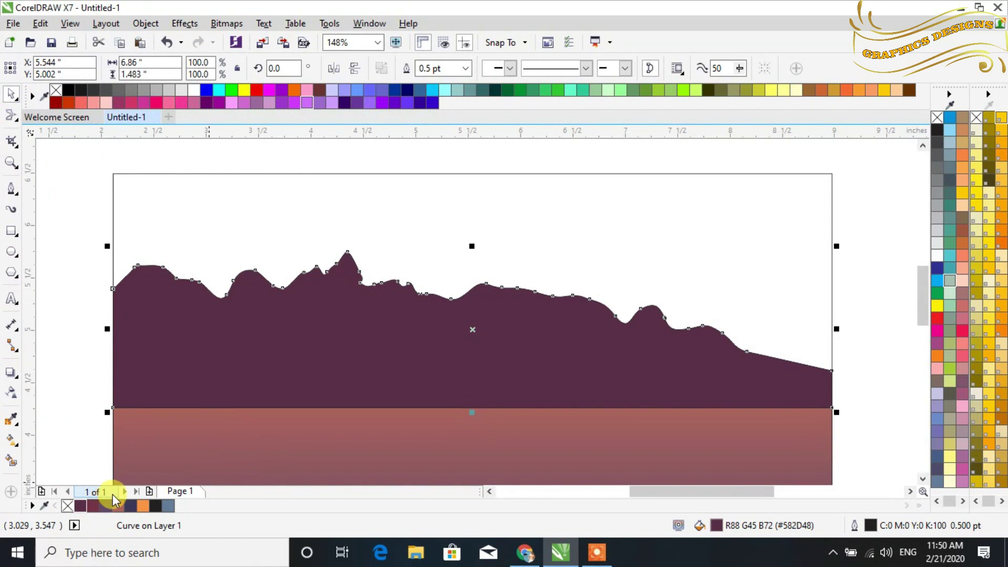
{"action": "key", "text": "F4"}
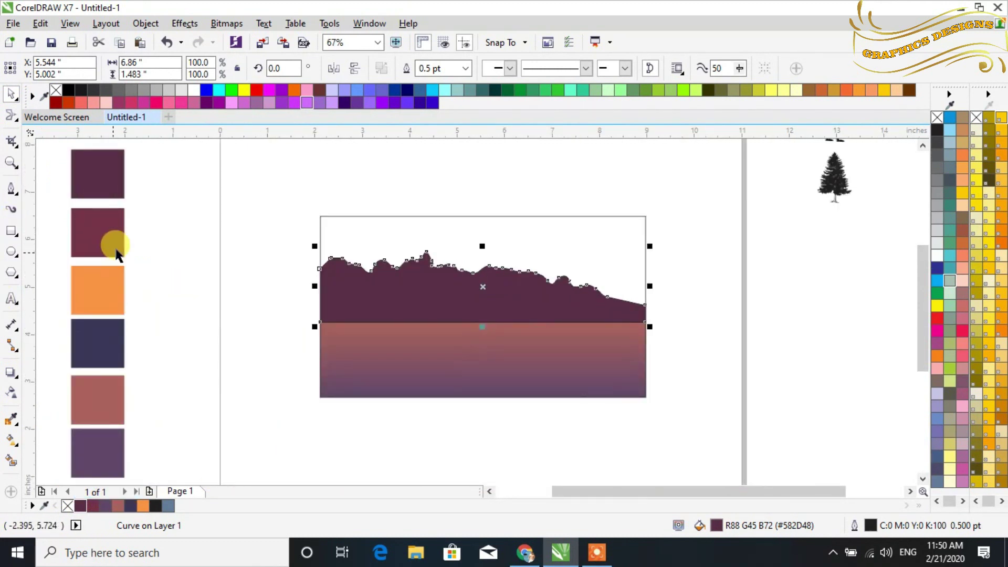
{"action": "left_click", "coordinate": [747, 355]}
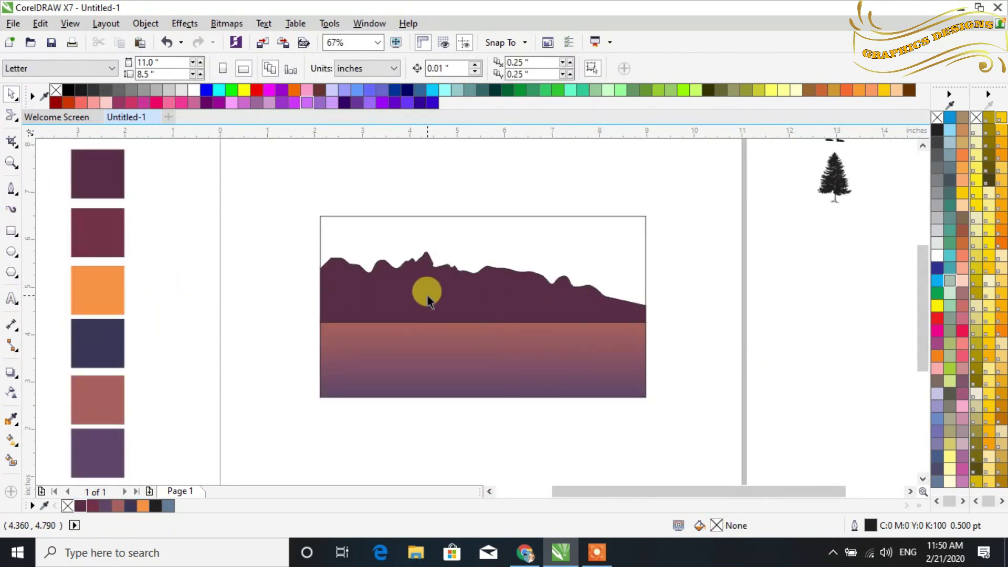
Step: Flatten the dark plum mountain to 75% of its height, keeping its base on the lower rectangle
{"action": "left_click", "coordinate": [427, 295]}
{"action": "left_click_drag", "start_coordinate": [482, 244], "coordinate": [482, 261]}
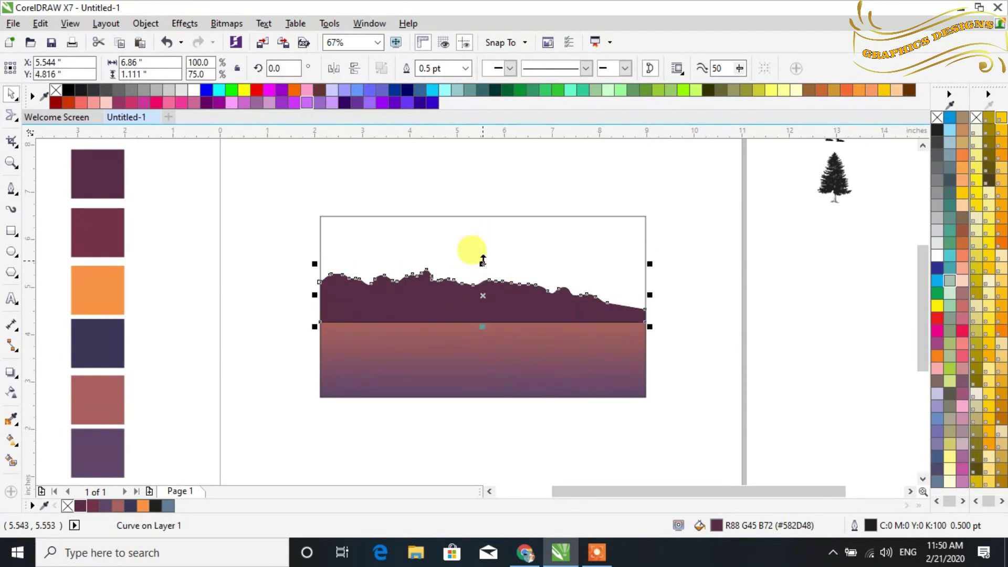
{"action": "left_click", "coordinate": [700, 290]}
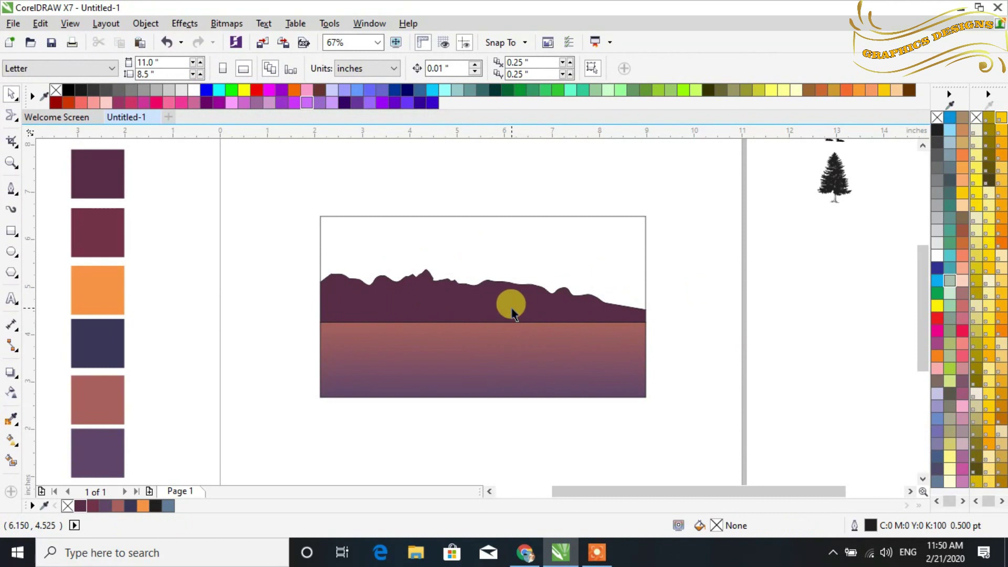
Step: Place a copy of the flattened mountain about 0.25 inches higher and mirror the copy horizontally
{"action": "left_click_drag", "start_coordinate": [510, 304], "coordinate": [508, 292]}
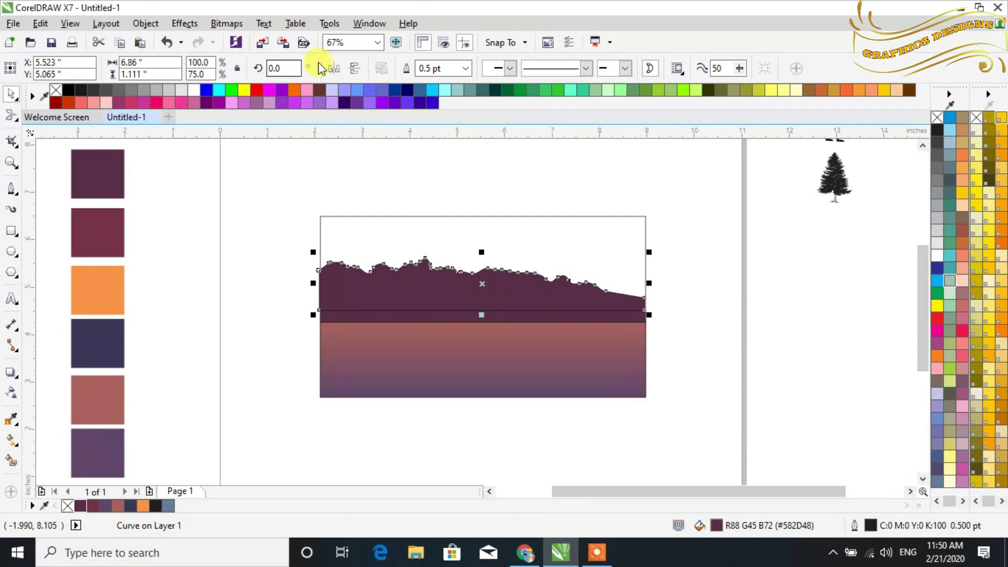
{"action": "left_click", "coordinate": [334, 68]}
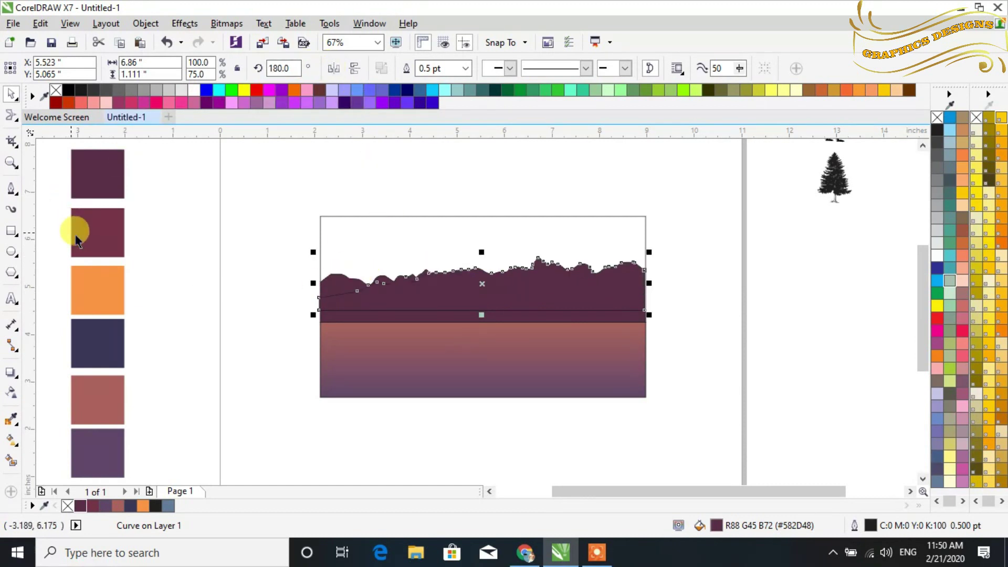
Step: Fill the mirrored mountain copy with the maroon palette colour #723147
{"action": "left_click", "coordinate": [91, 241]}
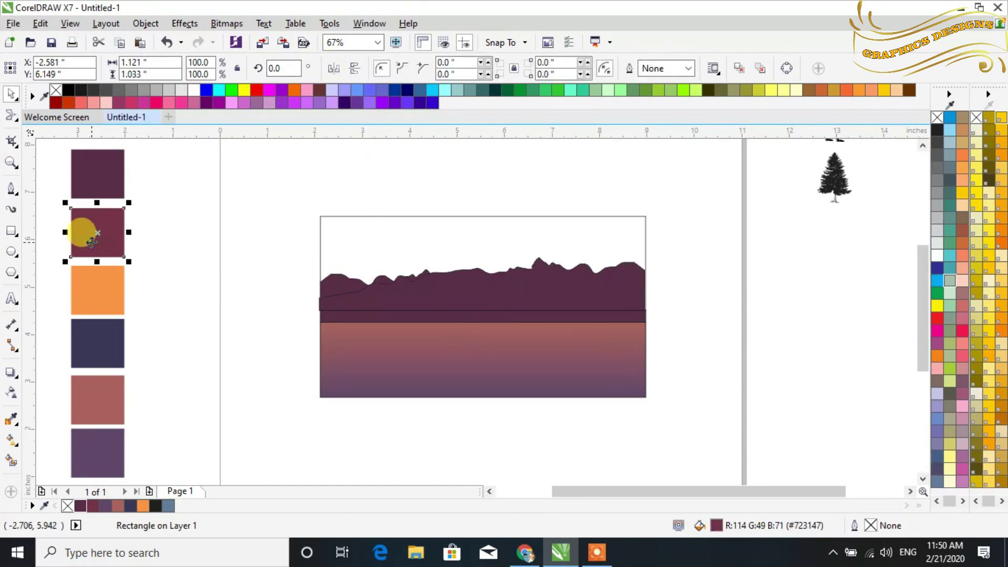
{"action": "left_click", "coordinate": [241, 288]}
{"action": "left_click", "coordinate": [457, 288]}
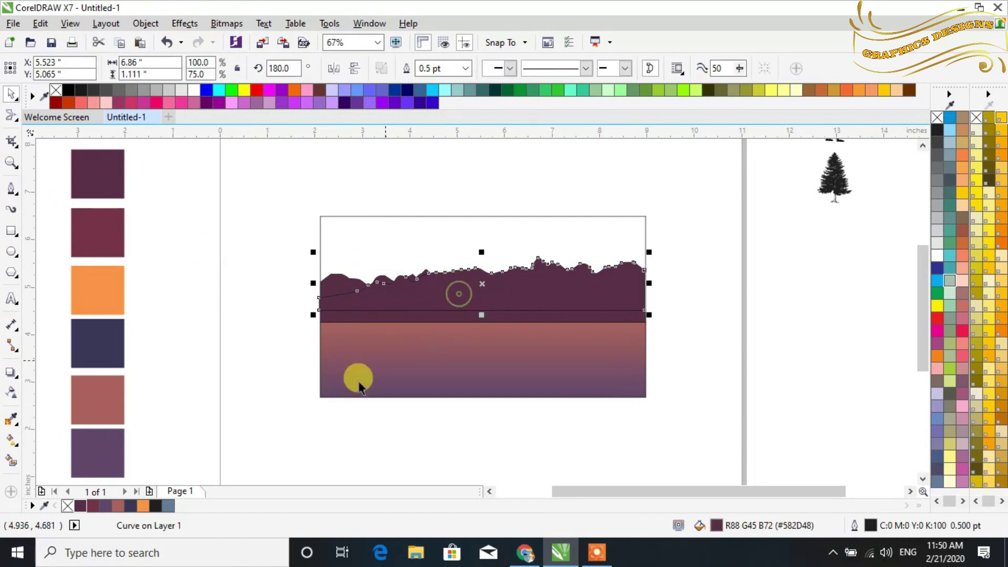
{"action": "left_click", "coordinate": [93, 508]}
{"action": "left_click", "coordinate": [202, 341]}
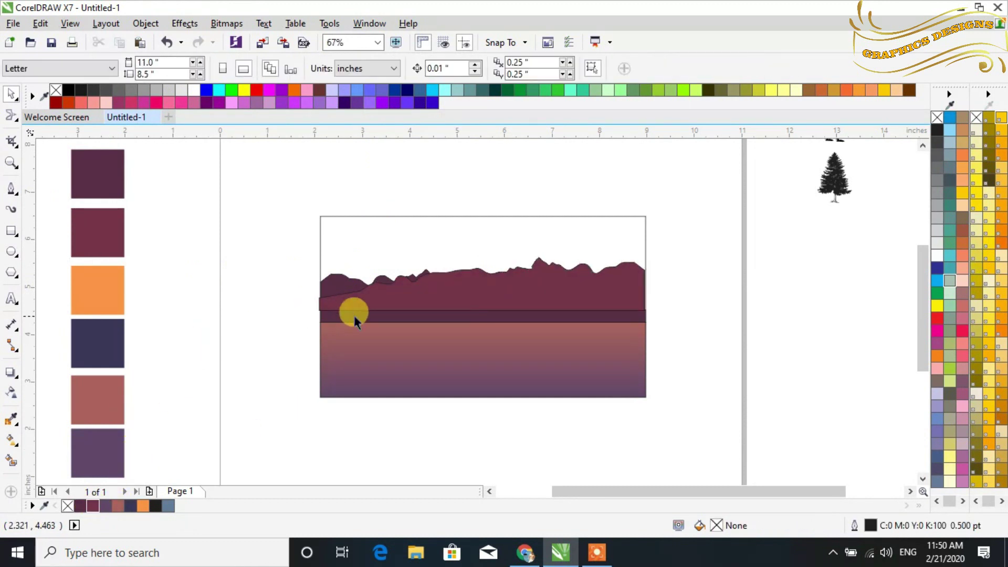
Step: Remove the outline from the maroon mountain, leaving the document's default object properties unchanged
{"action": "left_click", "coordinate": [937, 119]}
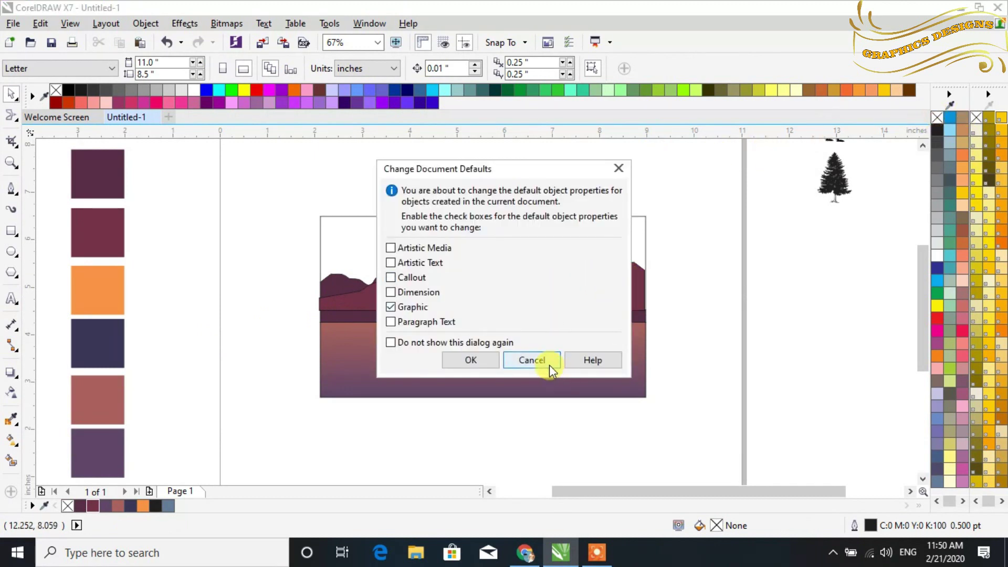
{"action": "left_click", "coordinate": [532, 360]}
{"action": "left_click", "coordinate": [503, 281]}
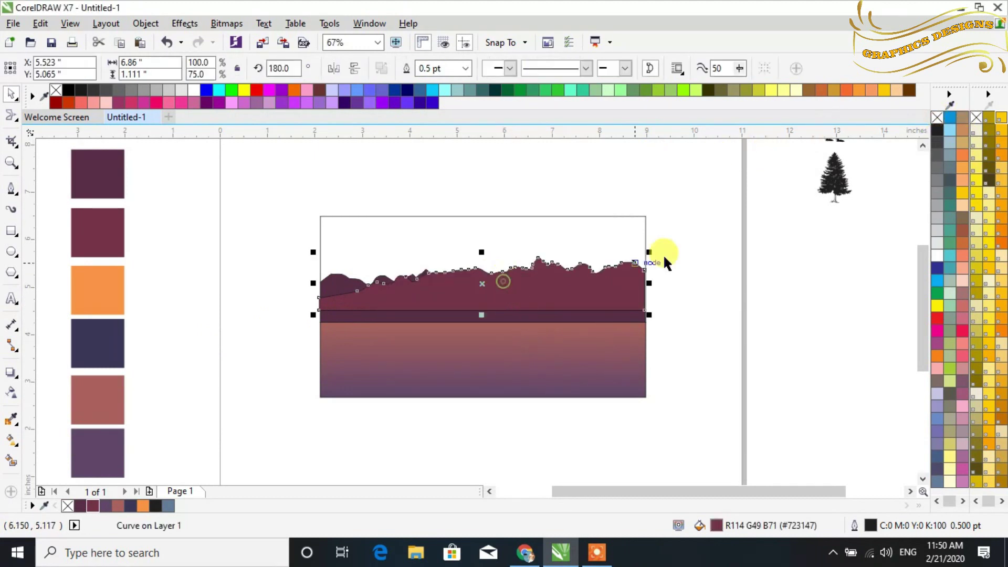
{"action": "right_click", "coordinate": [937, 118]}
{"action": "left_click", "coordinate": [767, 366]}
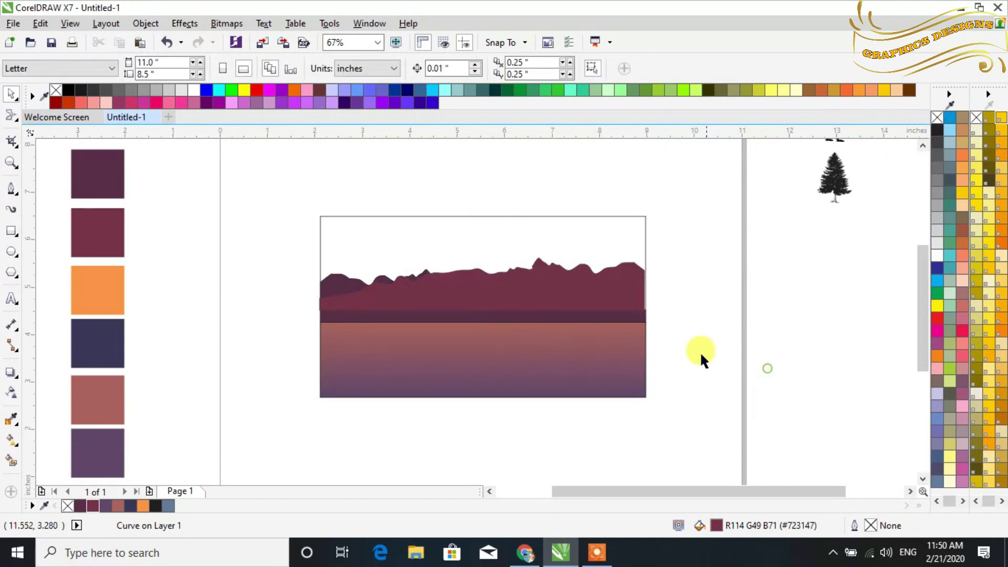
Step: Send the maroon mountain behind the dark plum one and nudge it about 0.02 inches to the right
{"action": "left_click", "coordinate": [618, 290]}
{"action": "key", "text": "ctrl+Page_Down"}
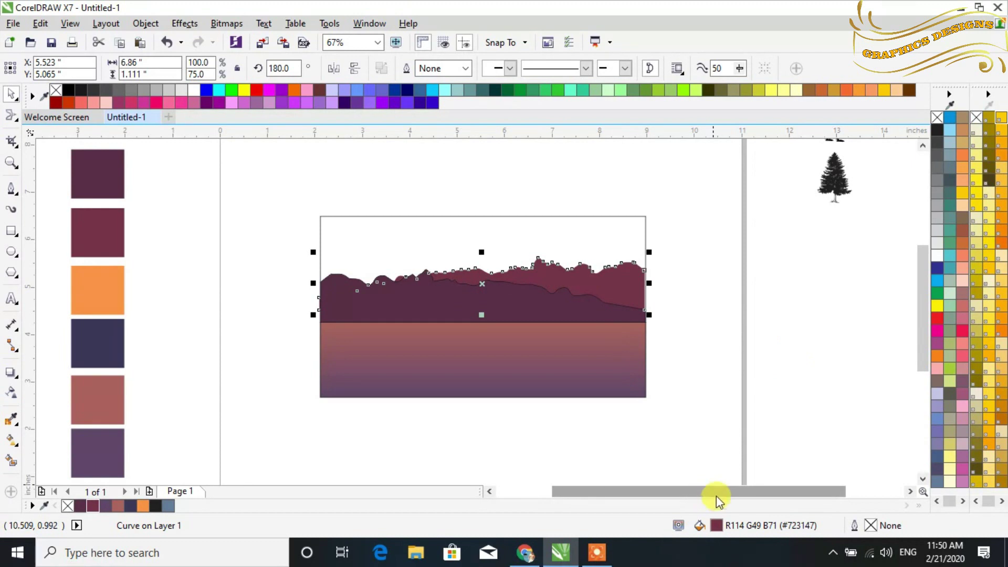
{"action": "key", "text": "ctrl+Right"}
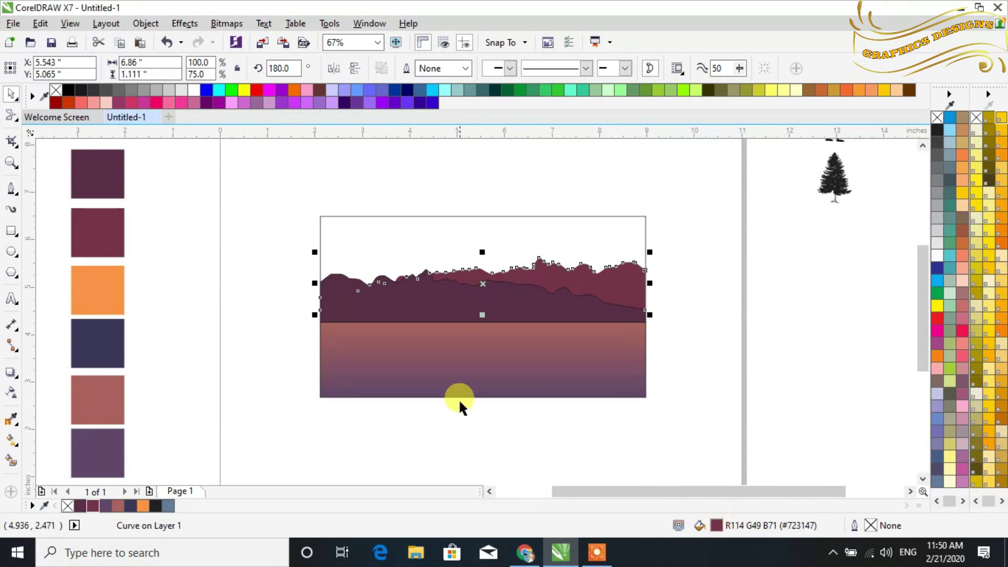
{"action": "left_click", "coordinate": [701, 357]}
Step: Remove the outline from the dark plum front mountain
{"action": "left_click", "coordinate": [507, 301]}
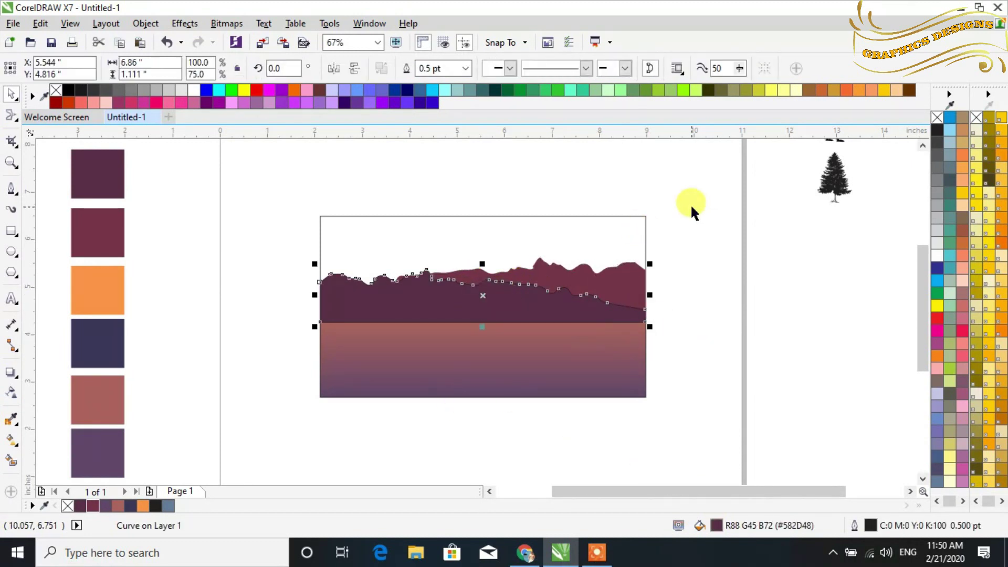
{"action": "right_click", "coordinate": [937, 115]}
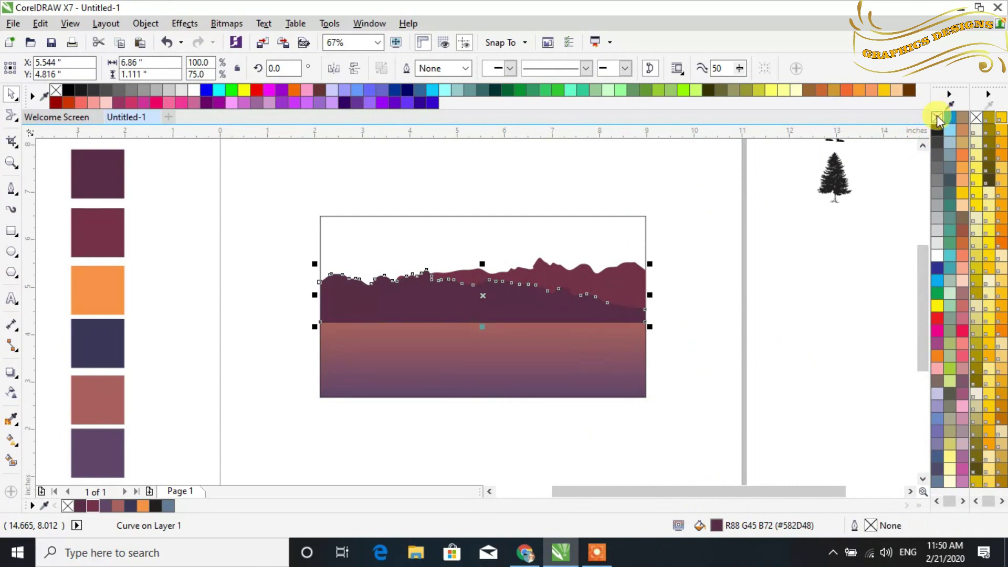
{"action": "left_click", "coordinate": [833, 323]}
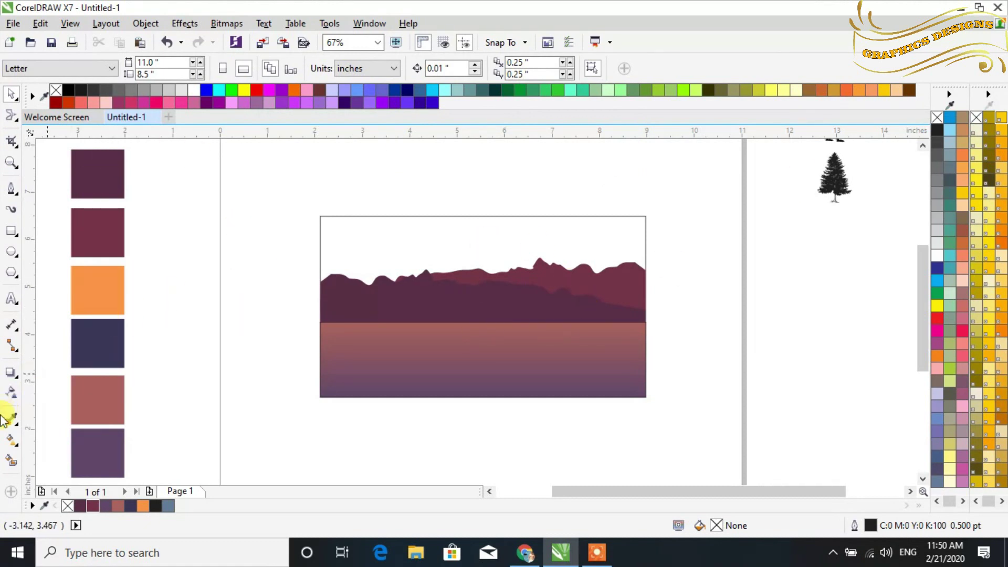
{"action": "left_click", "coordinate": [12, 191]}
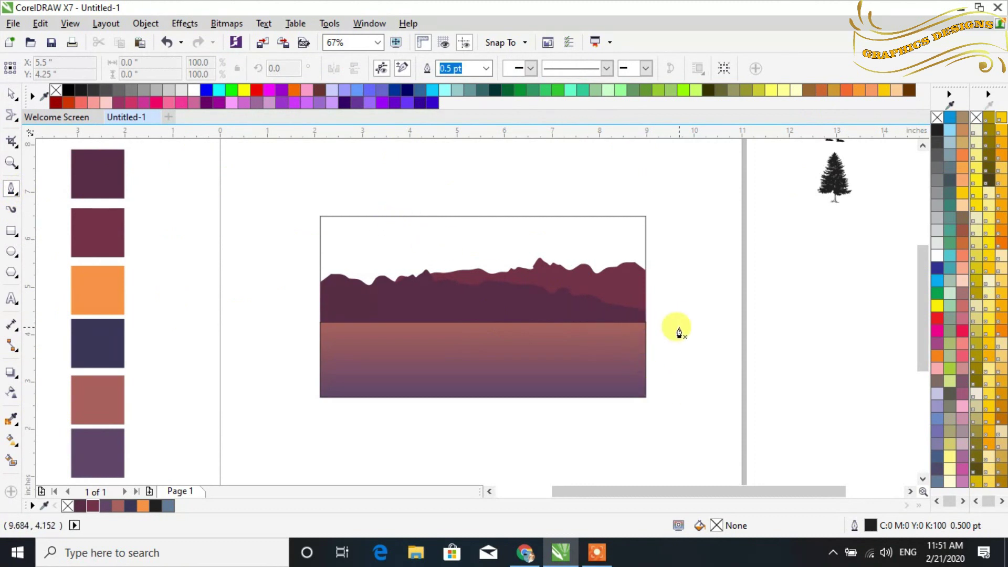
{"action": "left_click", "coordinate": [664, 321]}
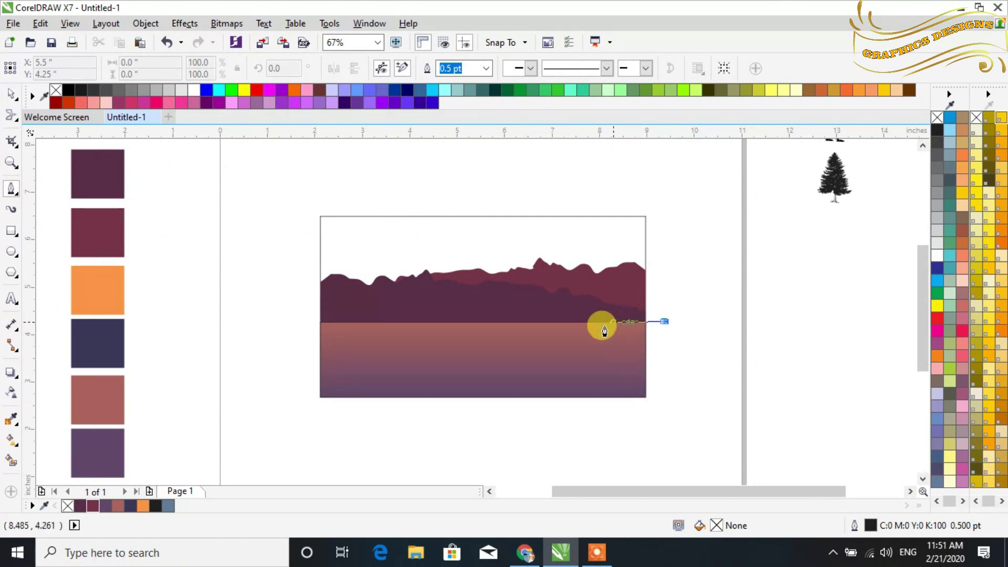
{"action": "left_click", "coordinate": [481, 322]}
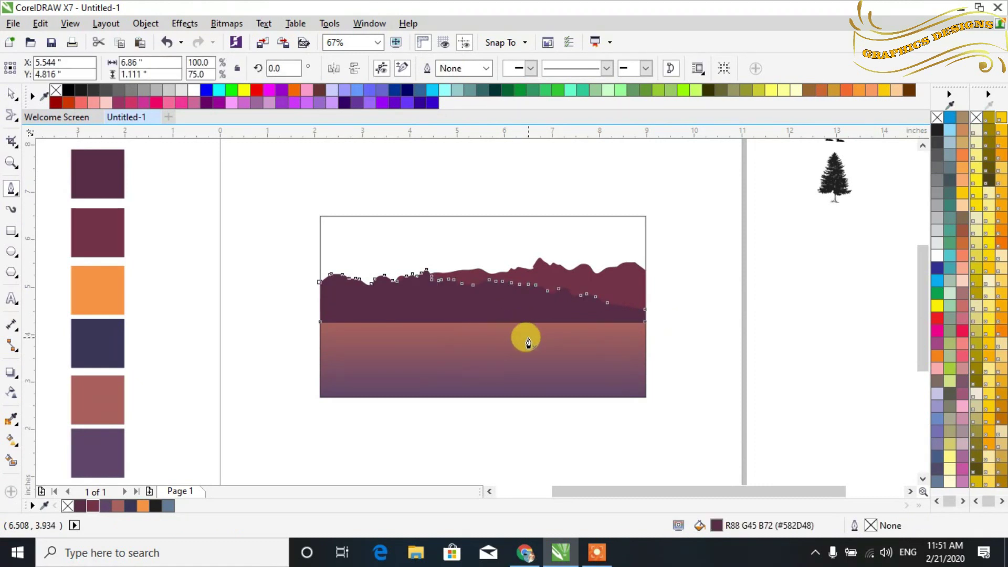
{"action": "key", "text": "space"}
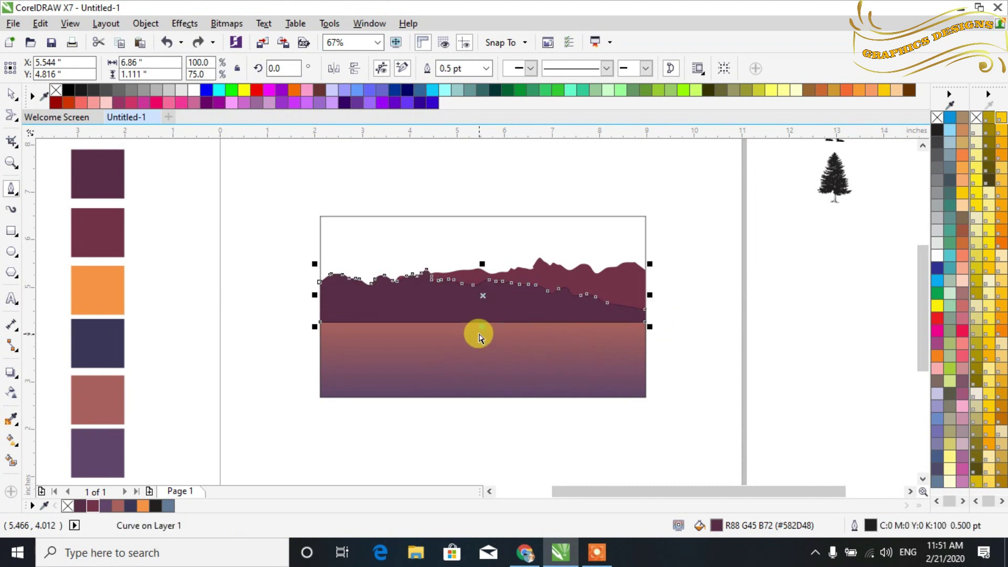
{"action": "key", "text": "Tab"}
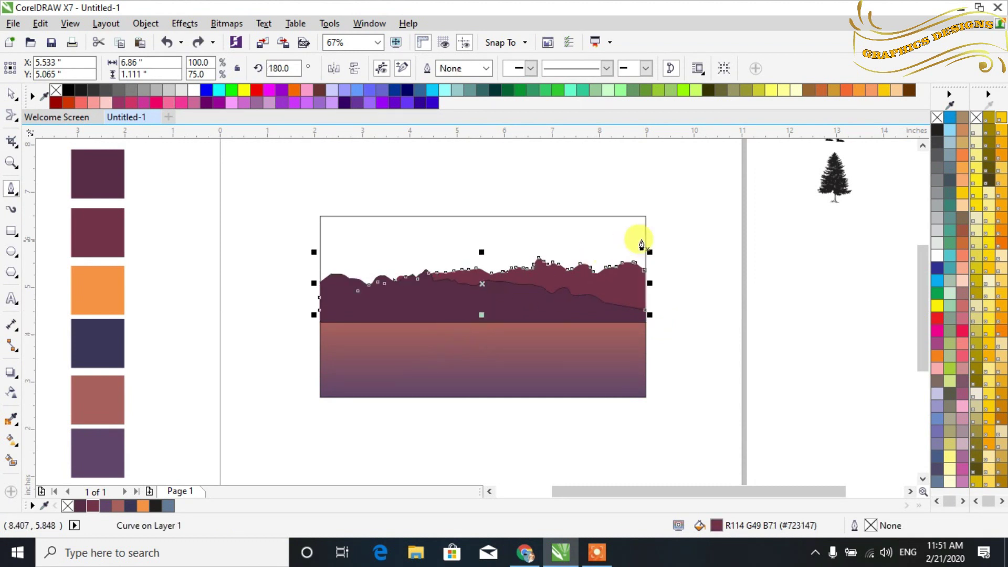
Step: Set the dark plum front mountain to have no outline again
{"action": "left_click", "coordinate": [11, 94]}
{"action": "left_click", "coordinate": [538, 275]}
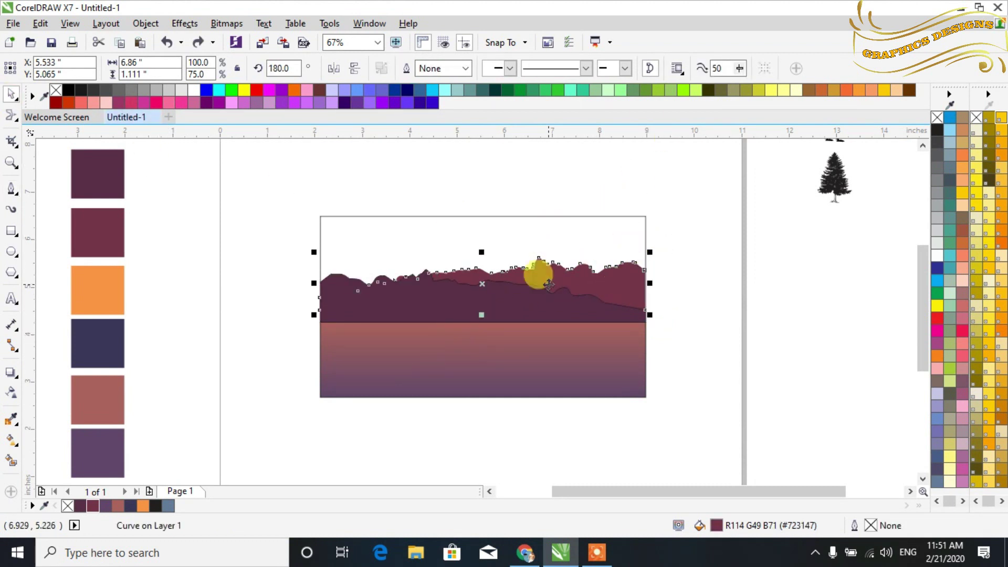
{"action": "left_click", "coordinate": [544, 300]}
{"action": "right_click", "coordinate": [937, 120]}
{"action": "left_click", "coordinate": [799, 331]}
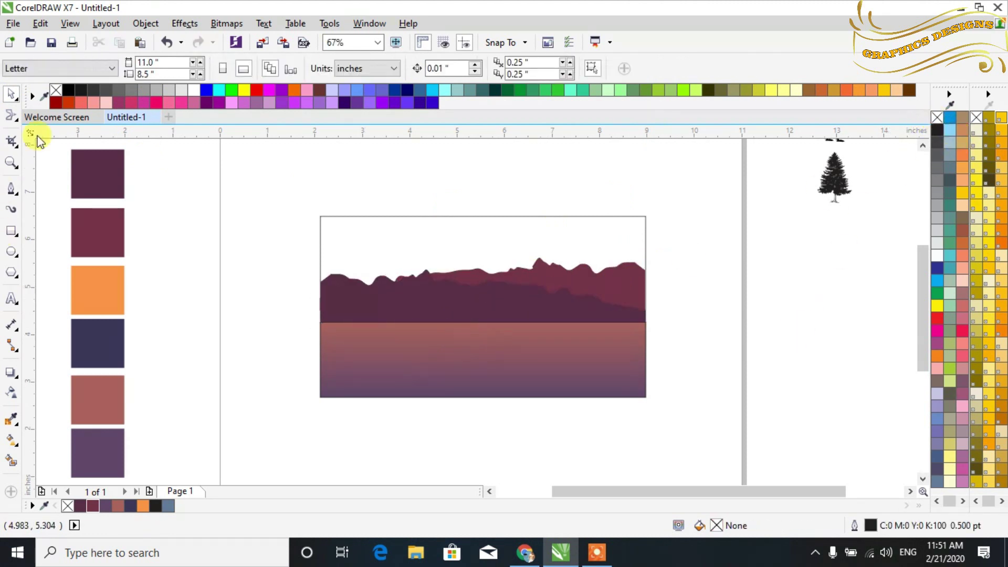
Step: Draw a closed freehand triangle about 3.81 by 0.42 inches along the horizon, extending past the frame's right edge, and nudge it about 0.04 inches down
{"action": "left_click", "coordinate": [18, 196]}
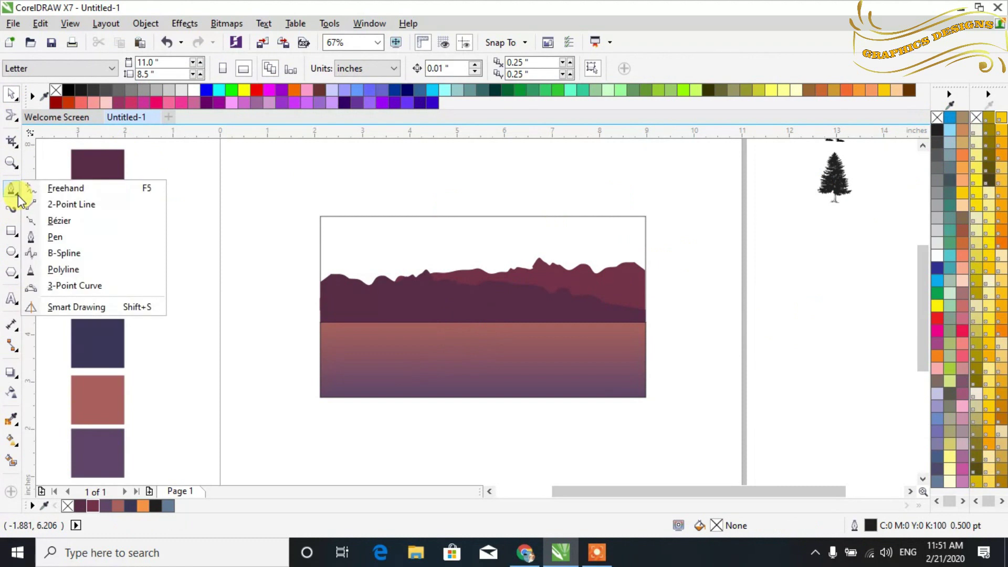
{"action": "left_click", "coordinate": [54, 188]}
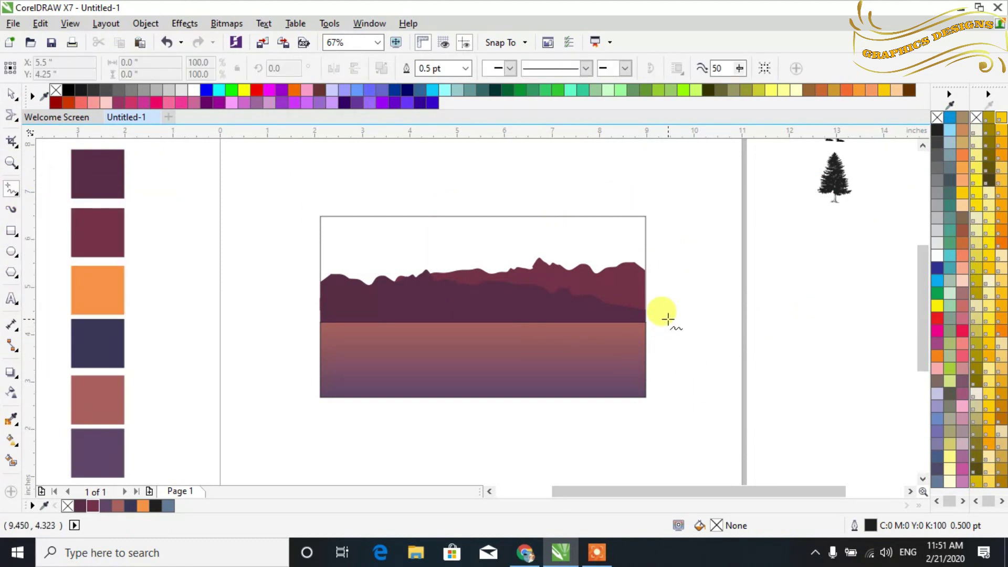
{"action": "left_click", "coordinate": [668, 319]}
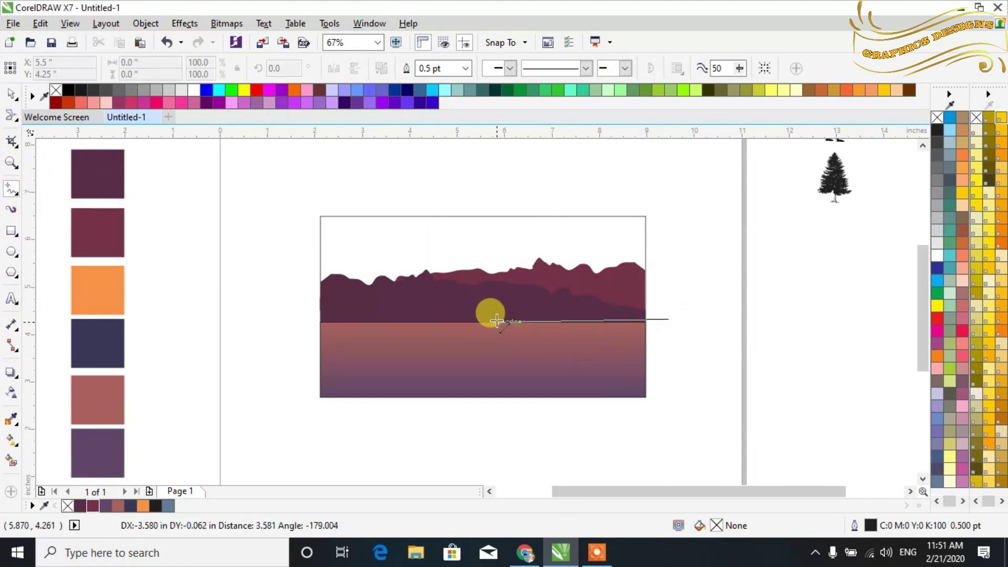
{"action": "left_click", "coordinate": [488, 320]}
{"action": "left_click", "coordinate": [487, 321]}
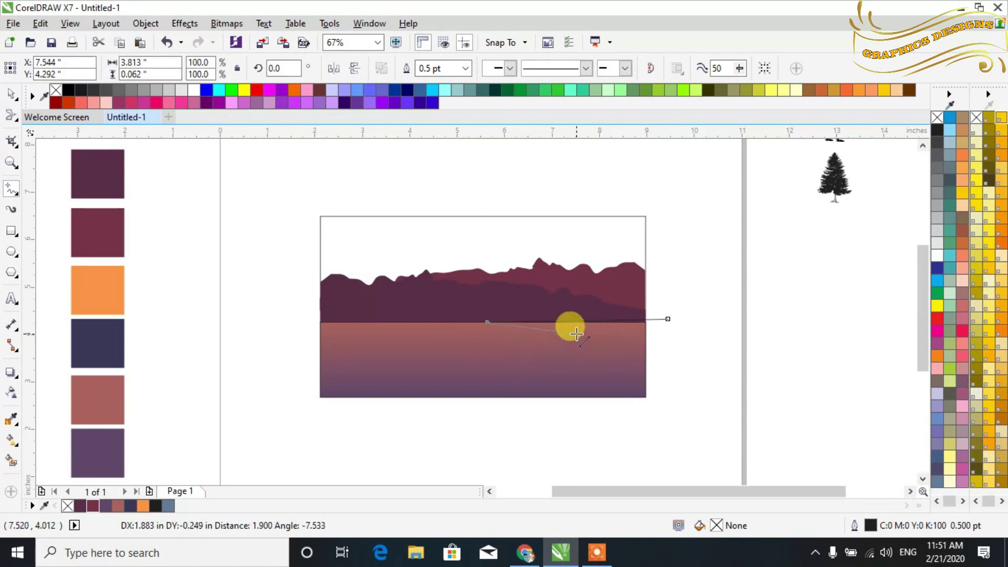
{"action": "left_click", "coordinate": [599, 340]}
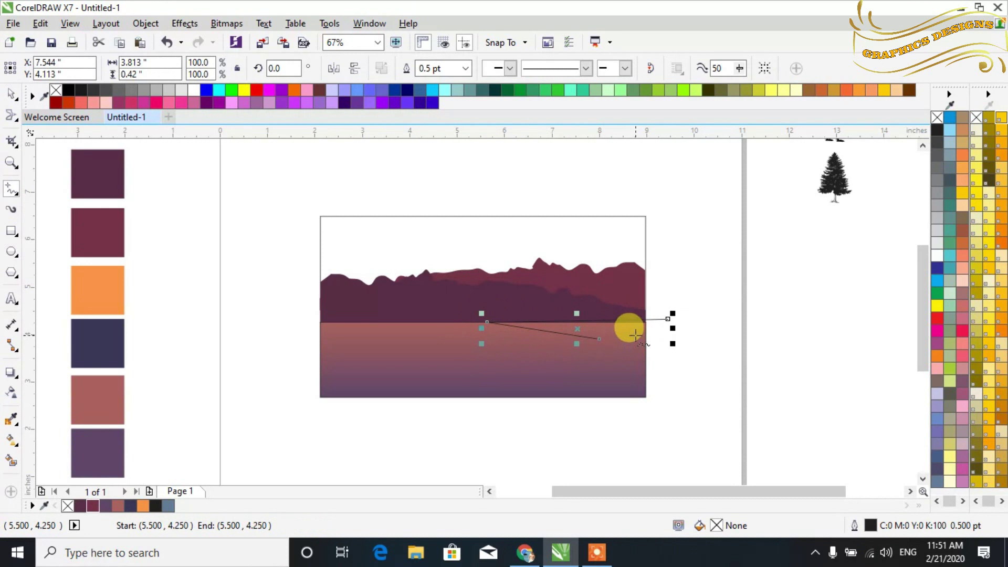
{"action": "left_click", "coordinate": [599, 340]}
{"action": "left_click", "coordinate": [669, 318]}
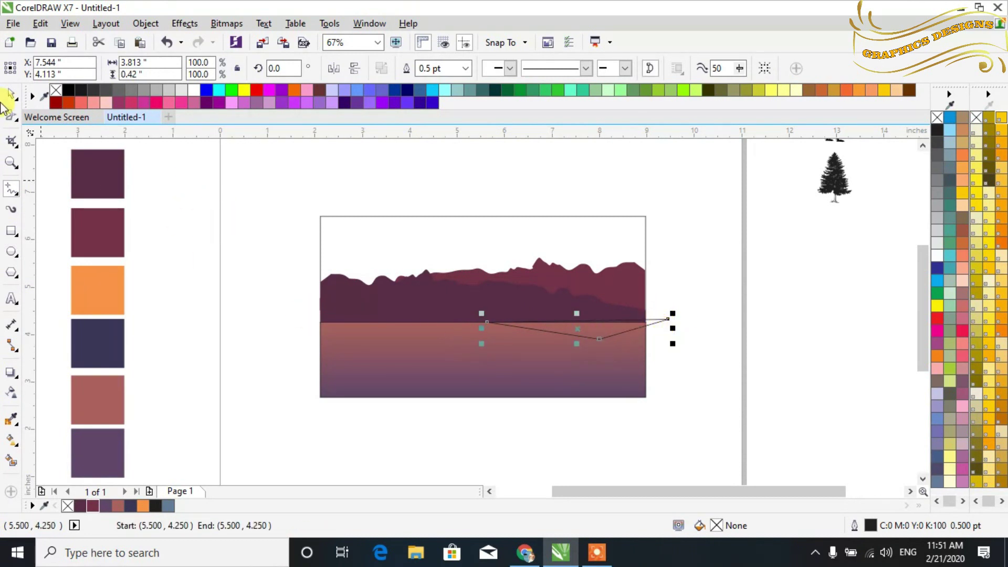
{"action": "left_click", "coordinate": [12, 99]}
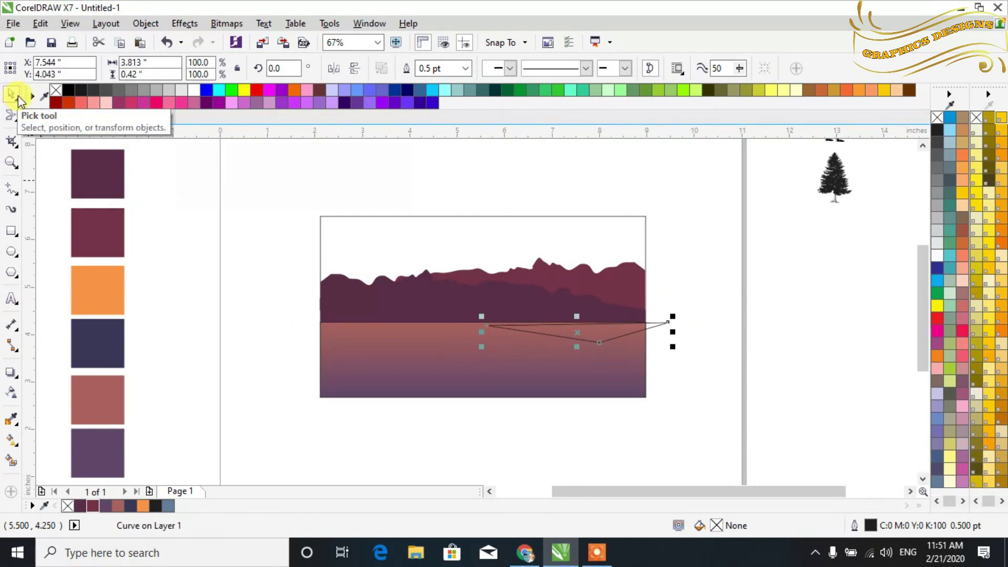
{"action": "key", "text": "Up"}
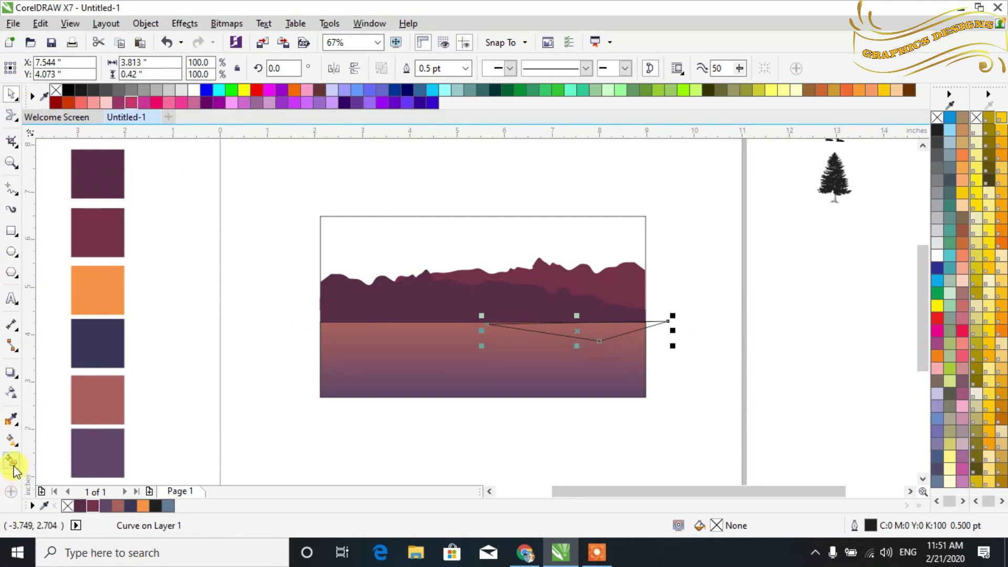
Step: Smart Fill the part of the triangle inside the frame with blue-grey (C40 M20 Y0 K40) and delete the original triangle
{"action": "left_click", "coordinate": [11, 461]}
{"action": "left_click", "coordinate": [591, 329]}
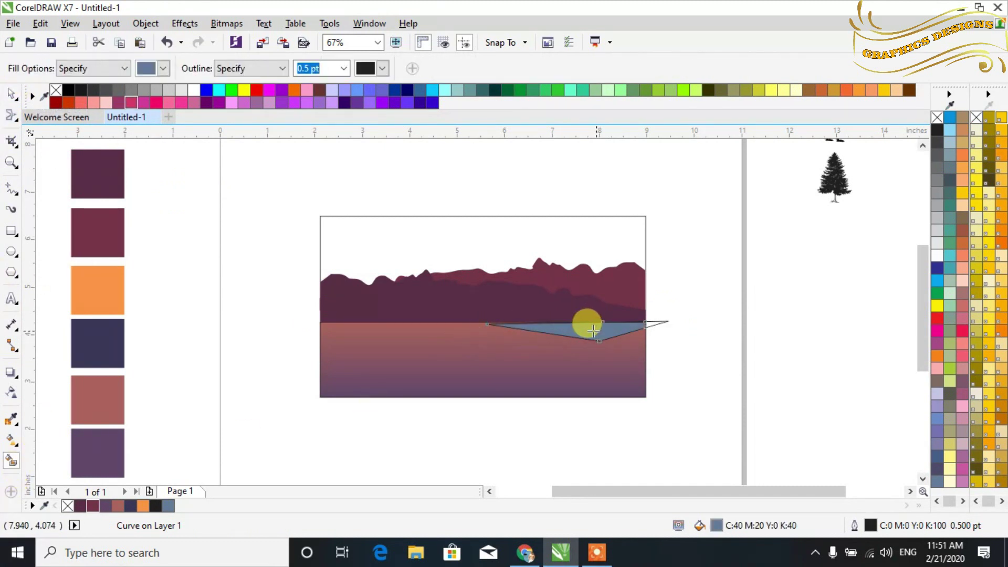
{"action": "left_click", "coordinate": [11, 95]}
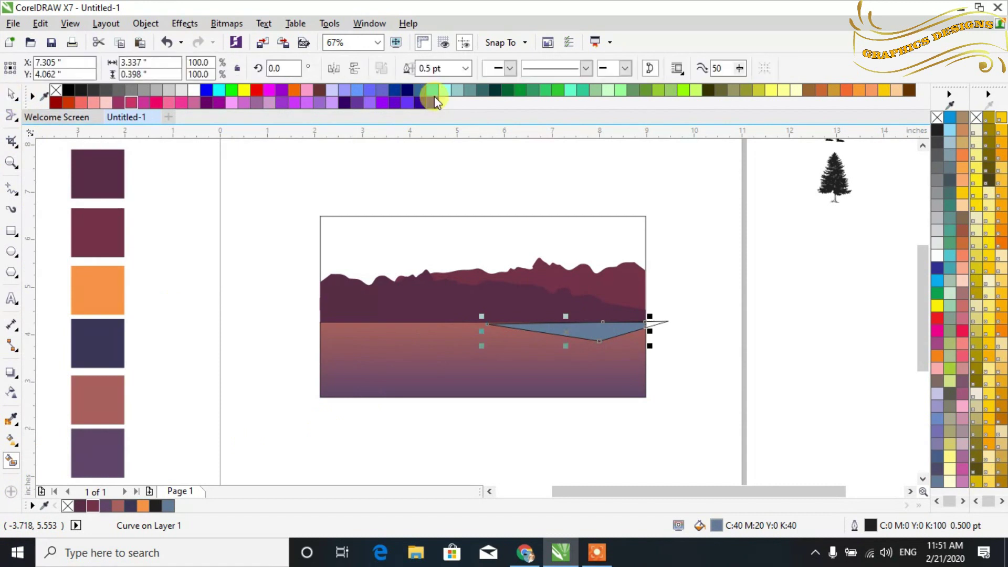
{"action": "left_click", "coordinate": [664, 321]}
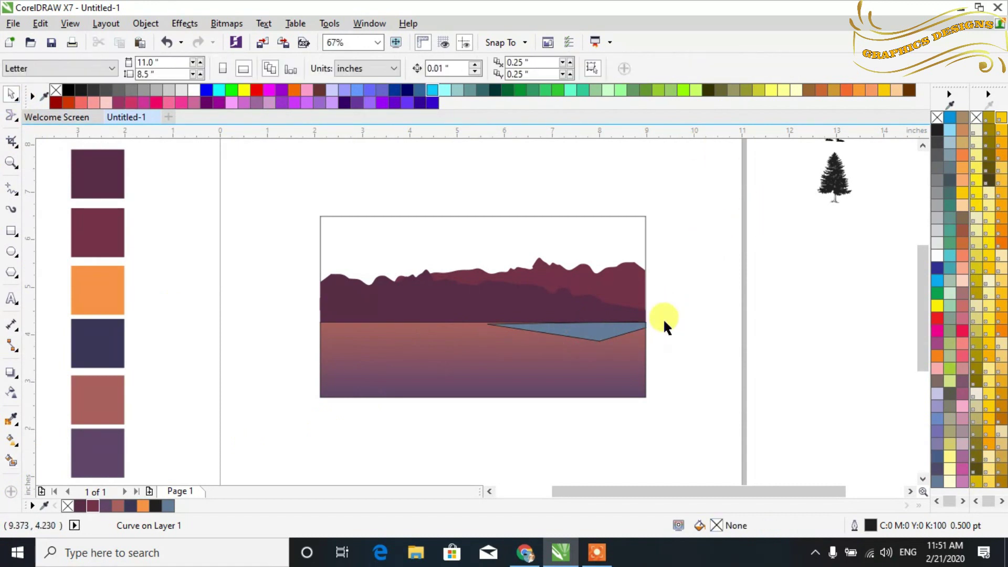
{"action": "left_click", "coordinate": [601, 336]}
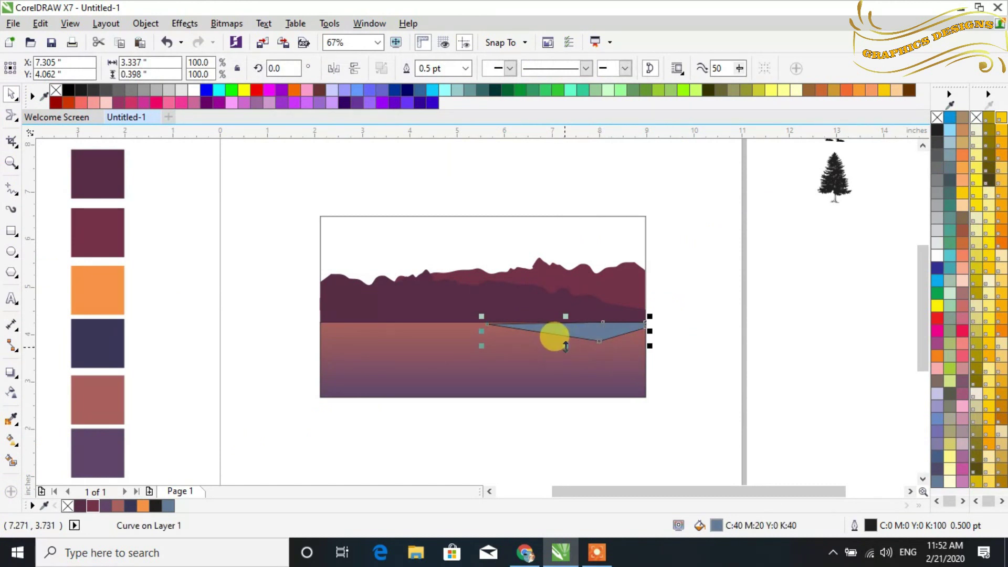
{"action": "left_click_drag", "start_coordinate": [568, 348], "coordinate": [576, 312]}
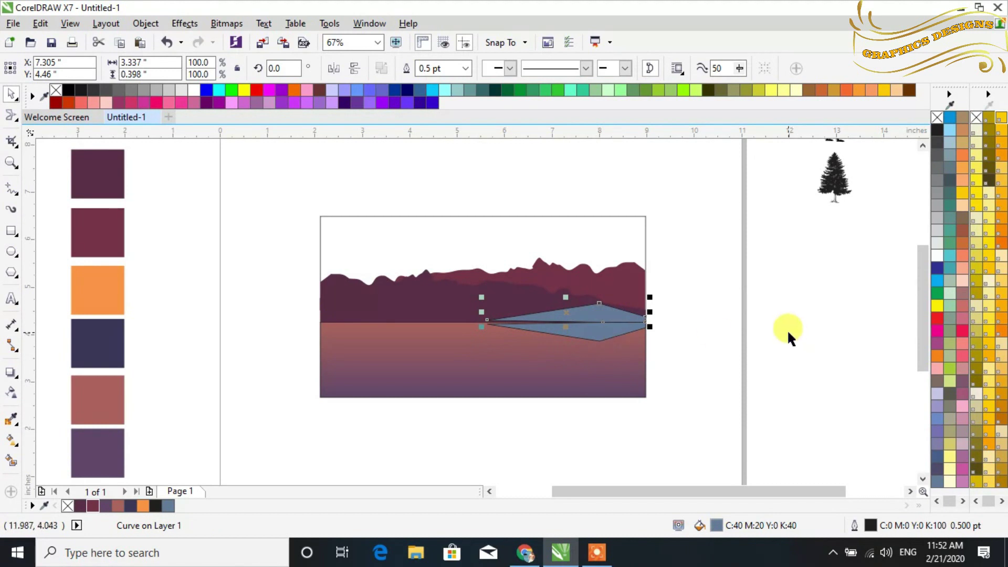
{"action": "key", "text": "ctrl+z"}
Step: Flip the blue-grey triangle upward above the horizon at about 0.25 inches high and stretch it leftward to about 3.79 inches wide
{"action": "left_click", "coordinate": [616, 333]}
{"action": "left_click_drag", "start_coordinate": [566, 346], "coordinate": [571, 320]}
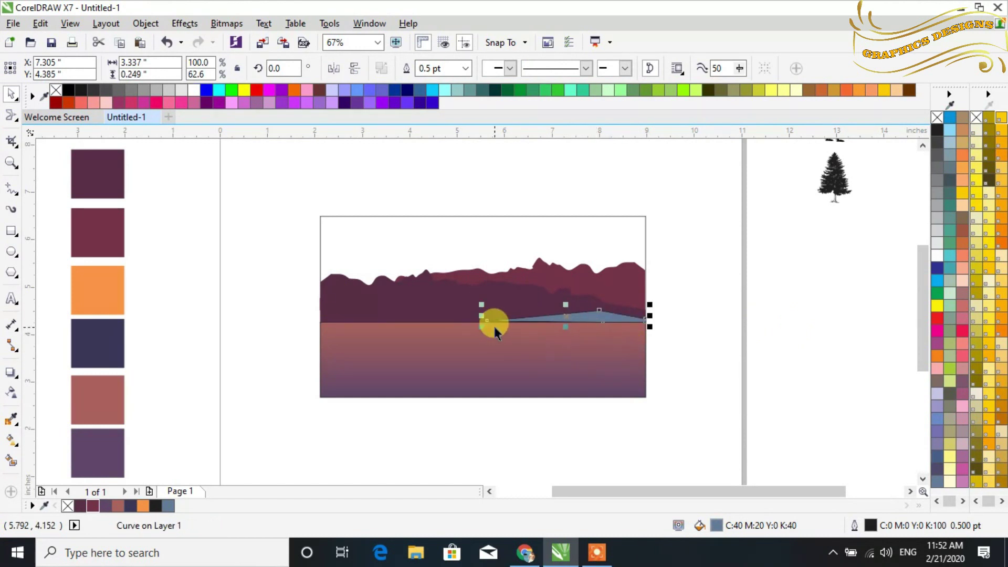
{"action": "left_click_drag", "start_coordinate": [479, 318], "coordinate": [460, 316]}
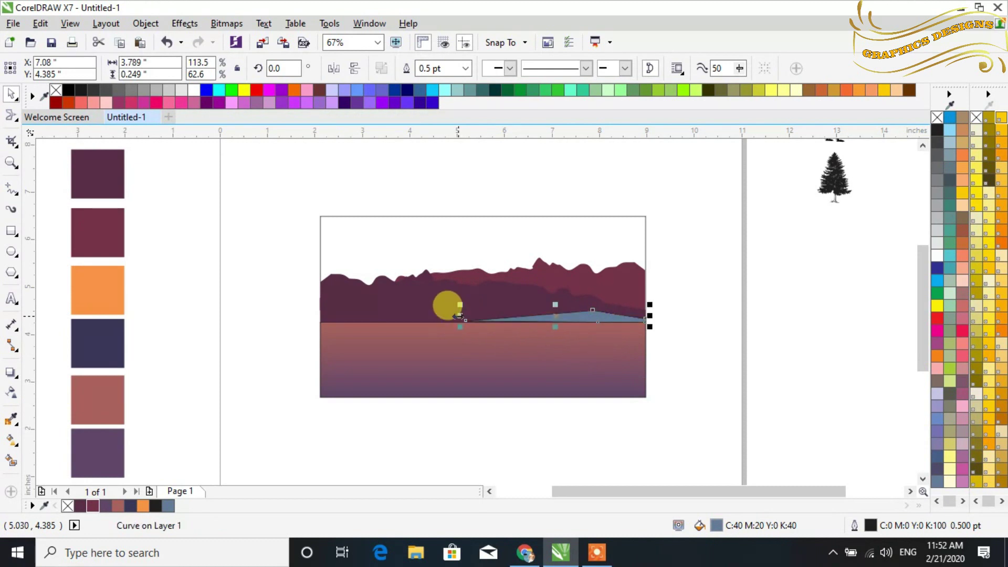
{"action": "key", "text": "Escape"}
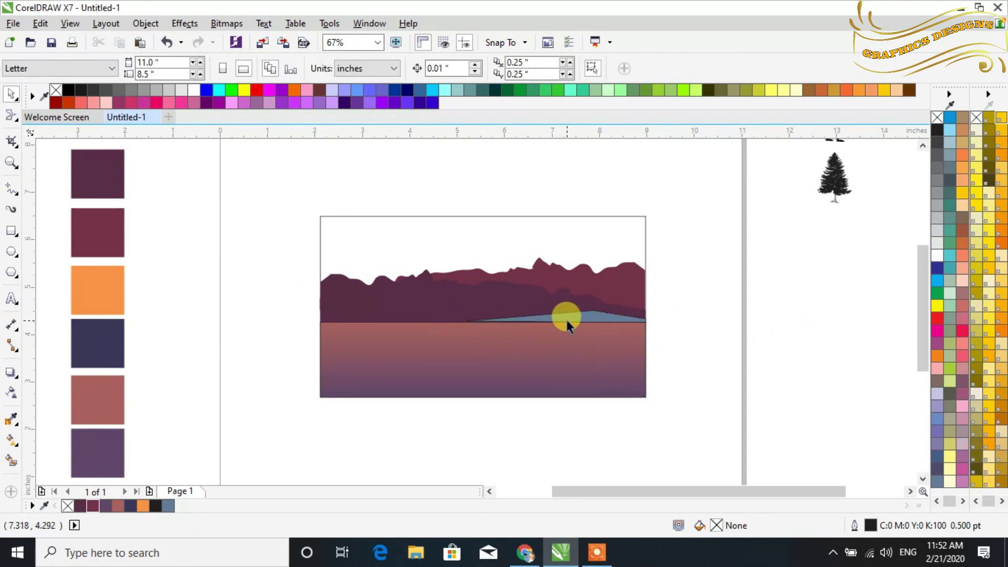
Step: Remove the outline from the blue-grey hill and fill it with black
{"action": "left_click", "coordinate": [572, 316]}
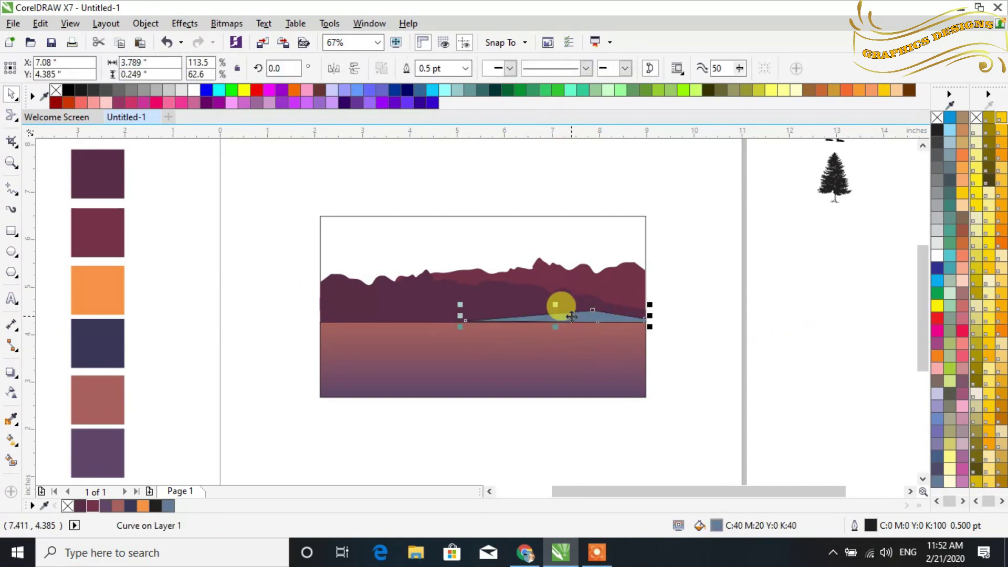
{"action": "right_click", "coordinate": [940, 122]}
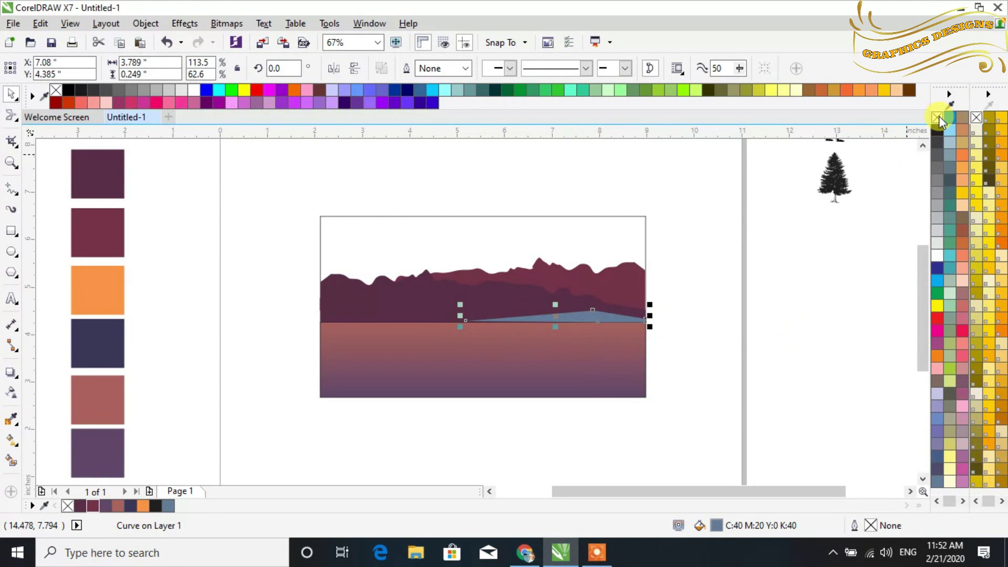
{"action": "left_click", "coordinate": [157, 506]}
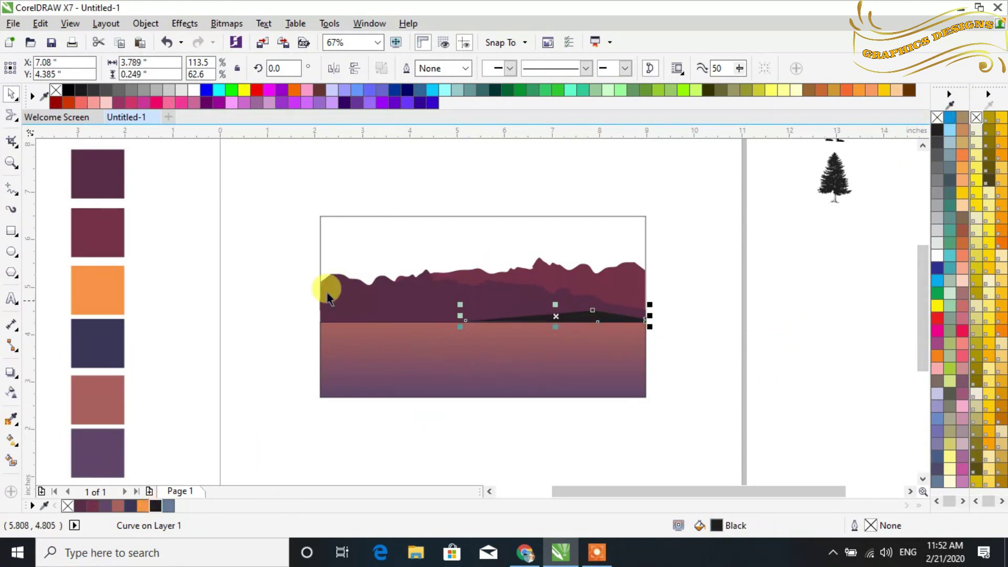
Step: Roughen the upper edge of the black hill with repeated brush strokes to form a jagged, grass-like treeline
{"action": "left_click", "coordinate": [12, 119]}
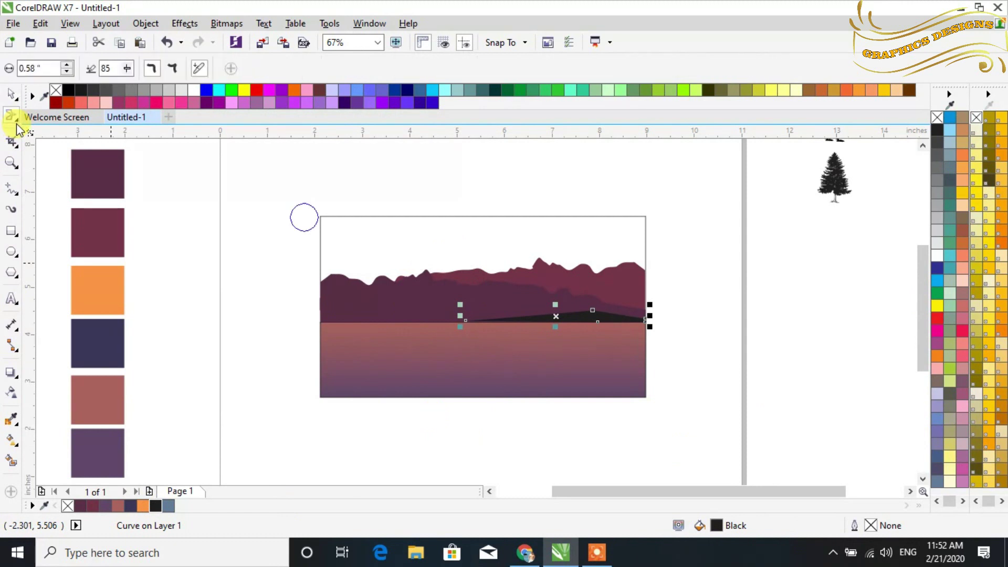
{"action": "left_click", "coordinate": [20, 125]}
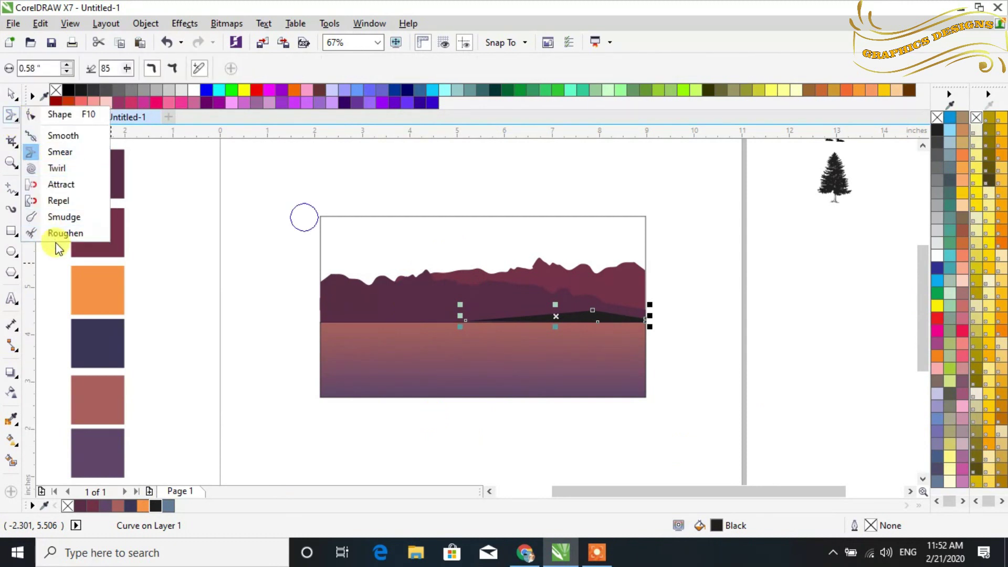
{"action": "left_click", "coordinate": [64, 234]}
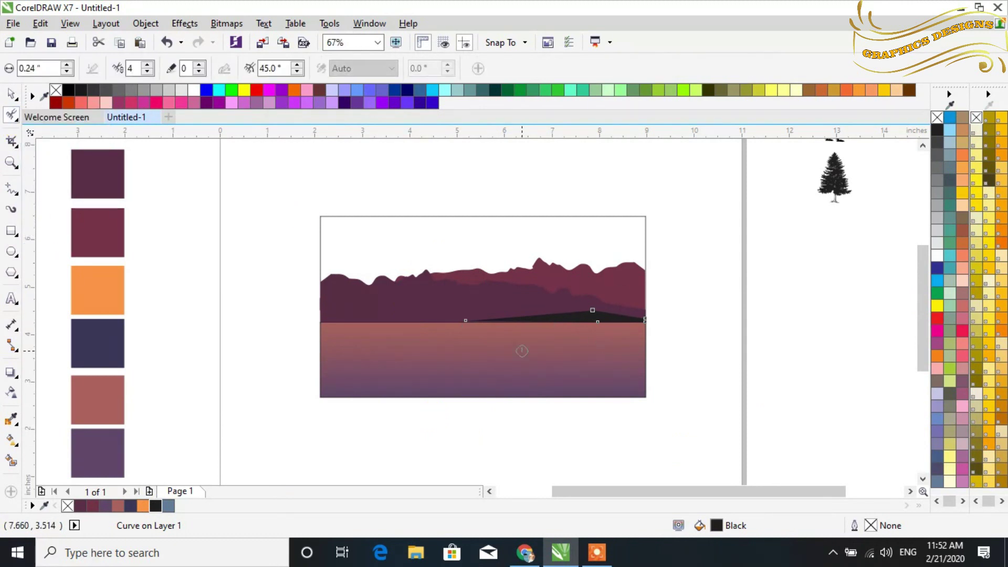
{"action": "key", "text": "F2"}
{"action": "left_click_drag", "start_coordinate": [435, 248], "coordinate": [677, 349]}
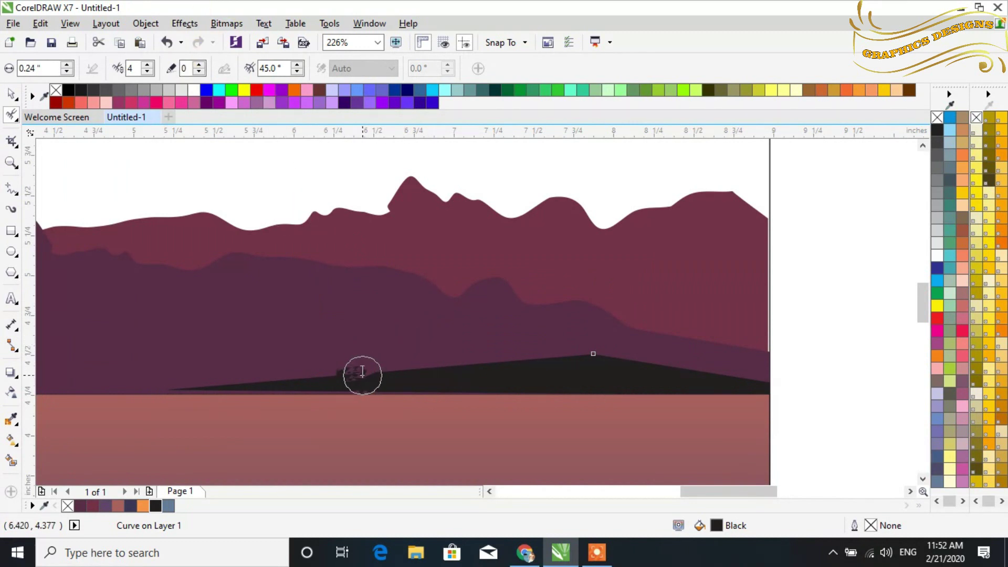
{"action": "left_click_drag", "start_coordinate": [374, 371], "coordinate": [468, 357]}
{"action": "left_click", "coordinate": [478, 367]}
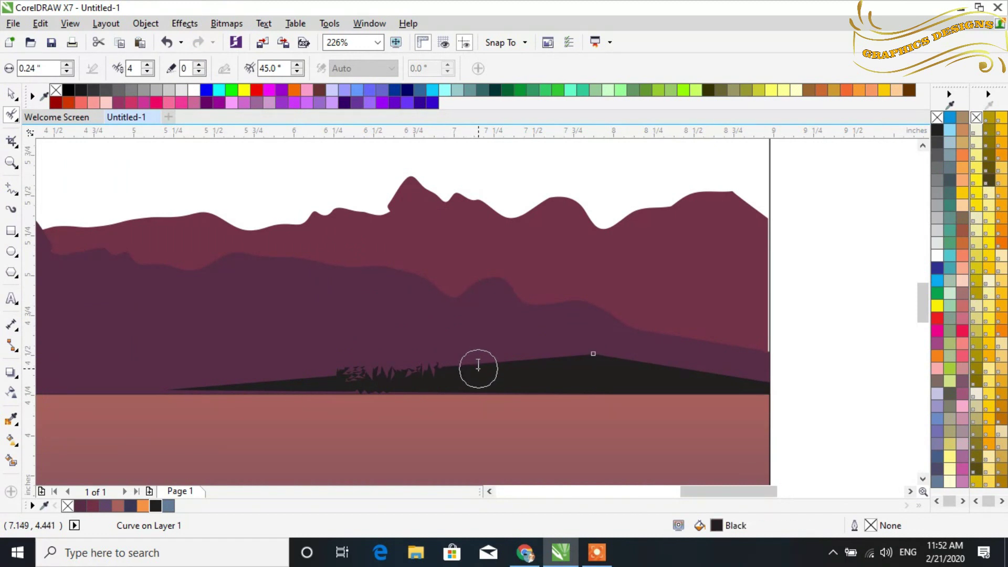
{"action": "mouse_move", "coordinate": [454, 367]}
{"action": "left_mouse_down"}
{"action": "mouse_move", "coordinate": [583, 357]}
{"action": "mouse_move", "coordinate": [686, 373]}
{"action": "mouse_move", "coordinate": [657, 364]}
{"action": "left_mouse_up"}
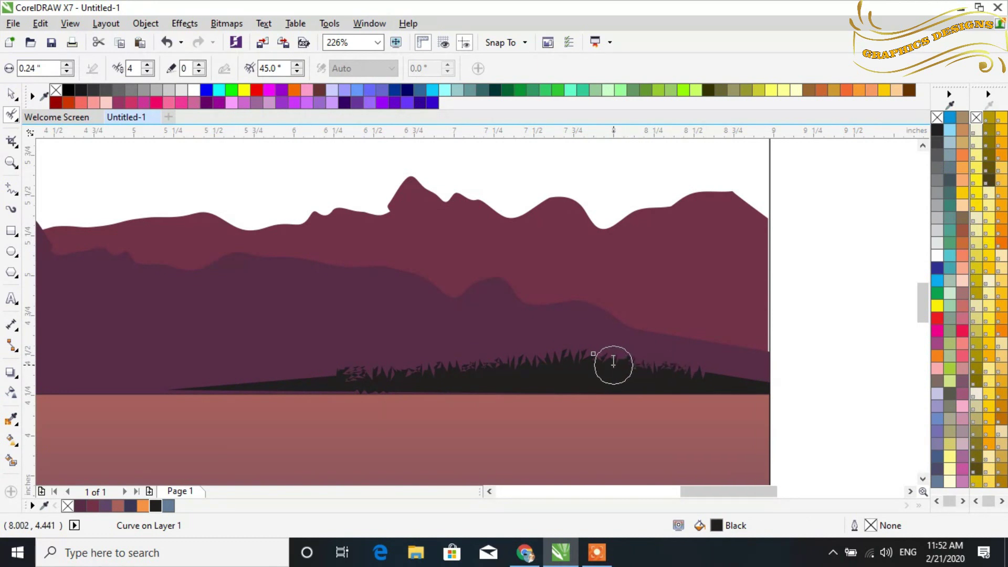
{"action": "left_click_drag", "start_coordinate": [569, 353], "coordinate": [546, 359]}
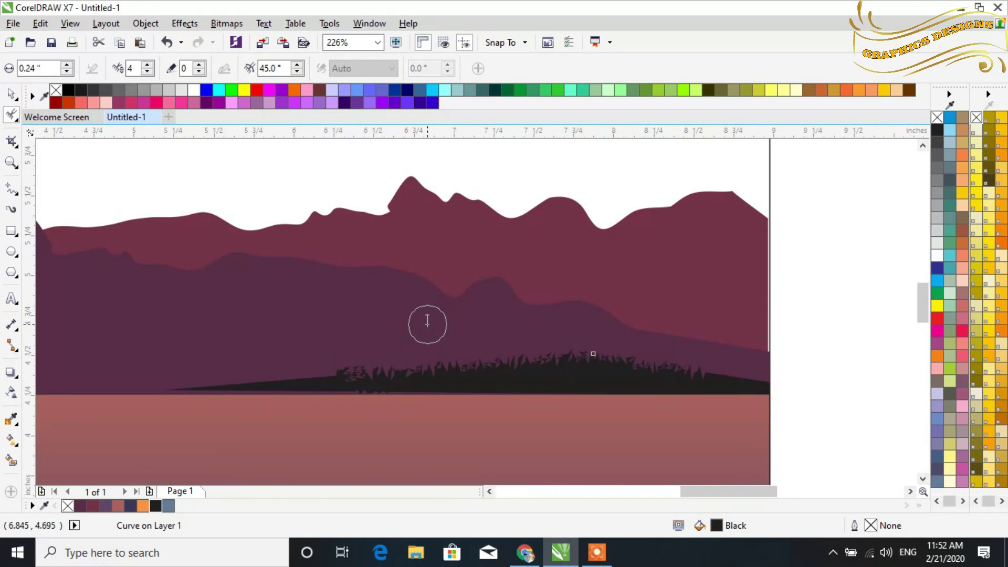
Step: Stretch the black hill leftward to about 5.17 inches wide and enlarge it to about 0.56 inches high, overlapping the horizon
{"action": "left_click", "coordinate": [11, 94]}
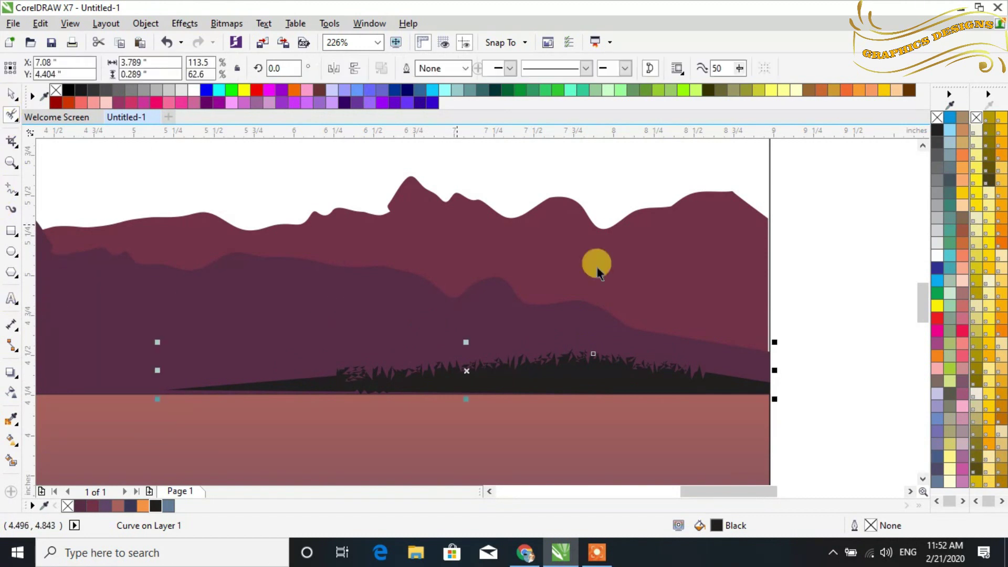
{"action": "left_click_drag", "start_coordinate": [158, 373], "coordinate": [43, 371]}
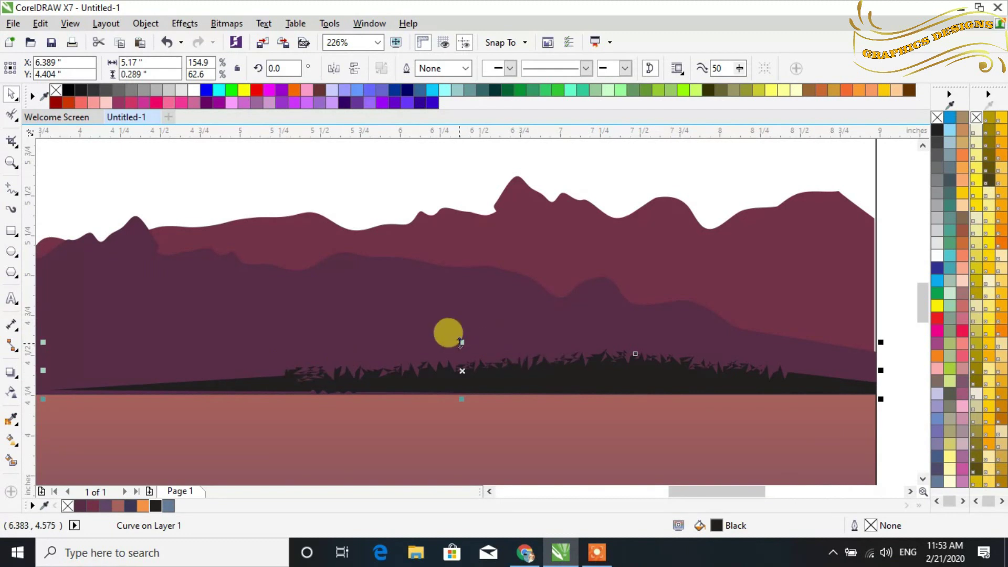
{"action": "left_click_drag", "start_coordinate": [461, 344], "coordinate": [462, 307]}
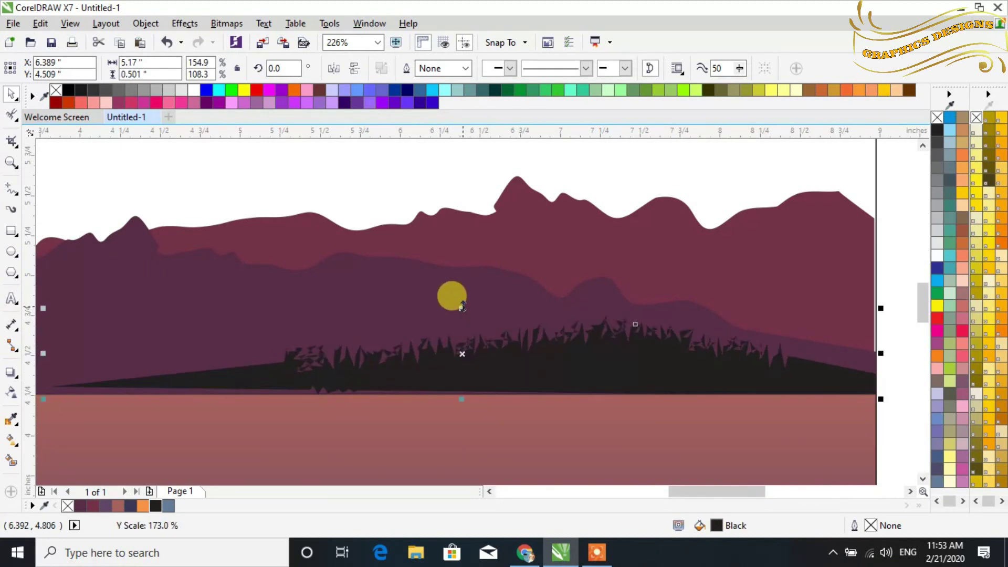
{"action": "left_click", "coordinate": [457, 400]}
{"action": "left_click", "coordinate": [496, 361]}
{"action": "left_click_drag", "start_coordinate": [462, 399], "coordinate": [460, 409]}
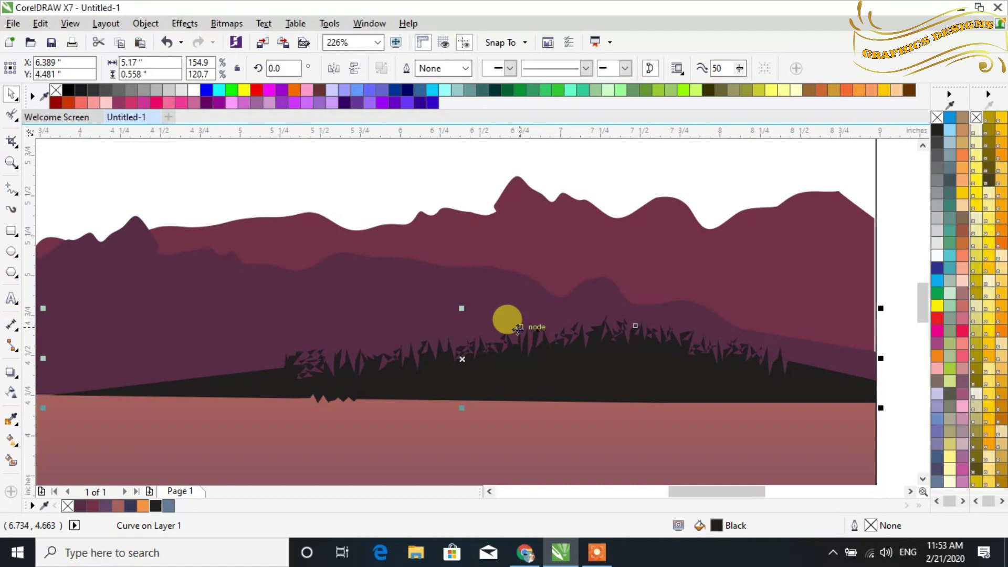
Step: Apply a vertical linear gradient fill to the outer frame rectangle, running from the top of the sky down behind the mountains
{"action": "scroll", "coordinate": [518, 329], "scroll_direction": "down", "scroll_amount": 3}
{"action": "left_click_drag", "start_coordinate": [517, 329], "coordinate": [387, 297]}
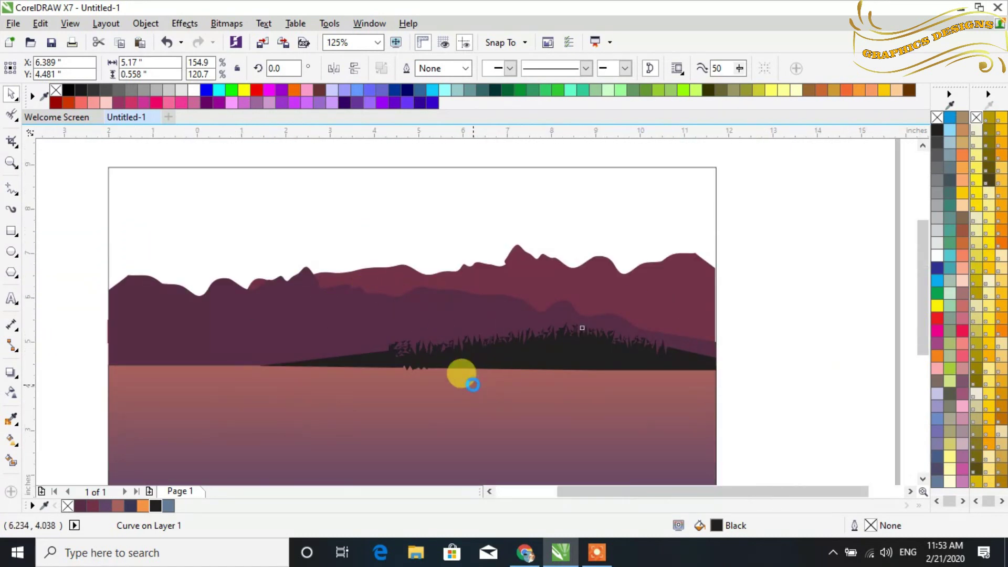
{"action": "scroll", "coordinate": [473, 383], "scroll_direction": "down", "scroll_amount": 3}
{"action": "left_click", "coordinate": [13, 95]}
{"action": "left_click", "coordinate": [175, 269]}
{"action": "left_click_drag", "start_coordinate": [488, 365], "coordinate": [444, 309]}
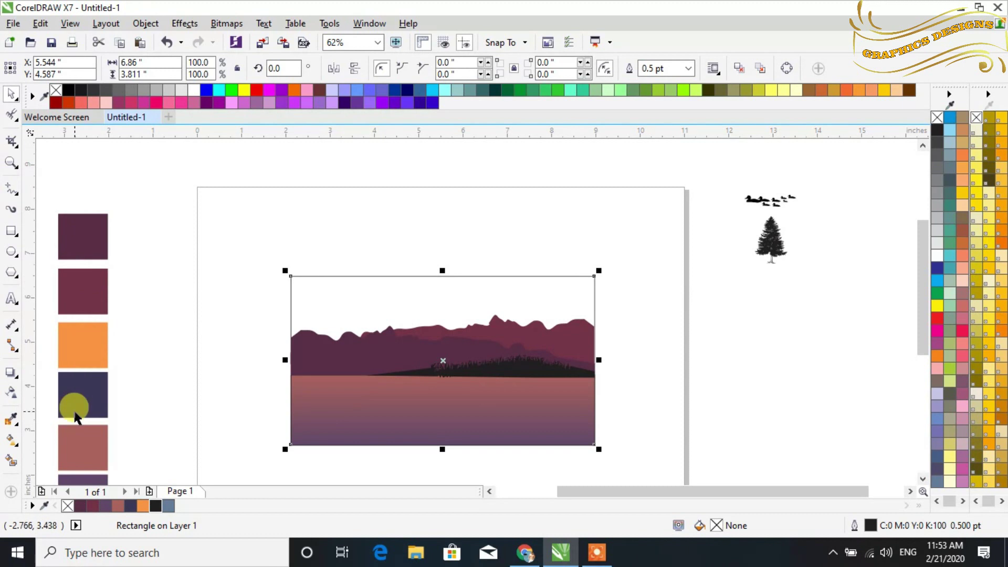
{"action": "left_click", "coordinate": [11, 440]}
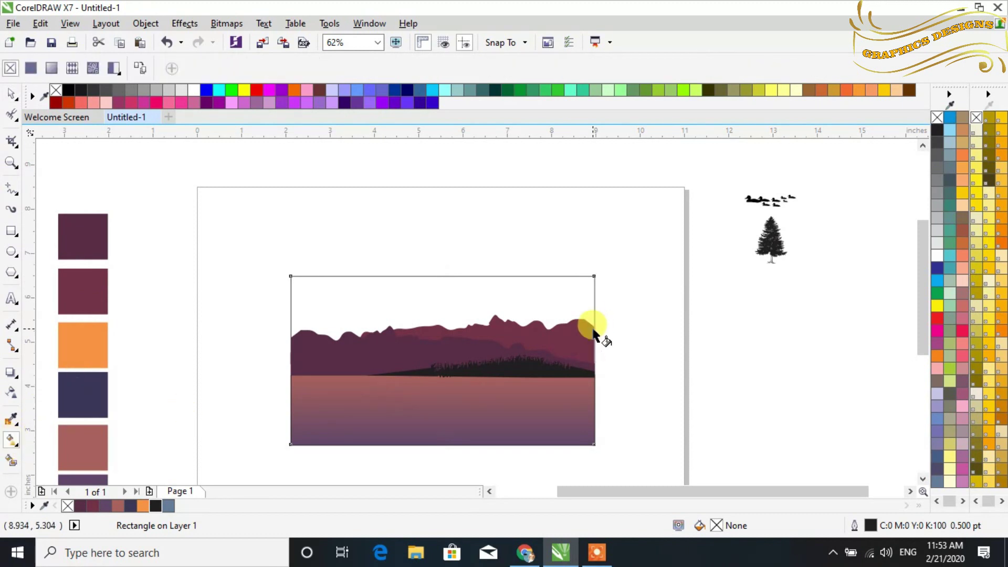
{"action": "left_click", "coordinate": [444, 332]}
{"action": "left_click_drag", "start_coordinate": [444, 332], "coordinate": [429, 359]}
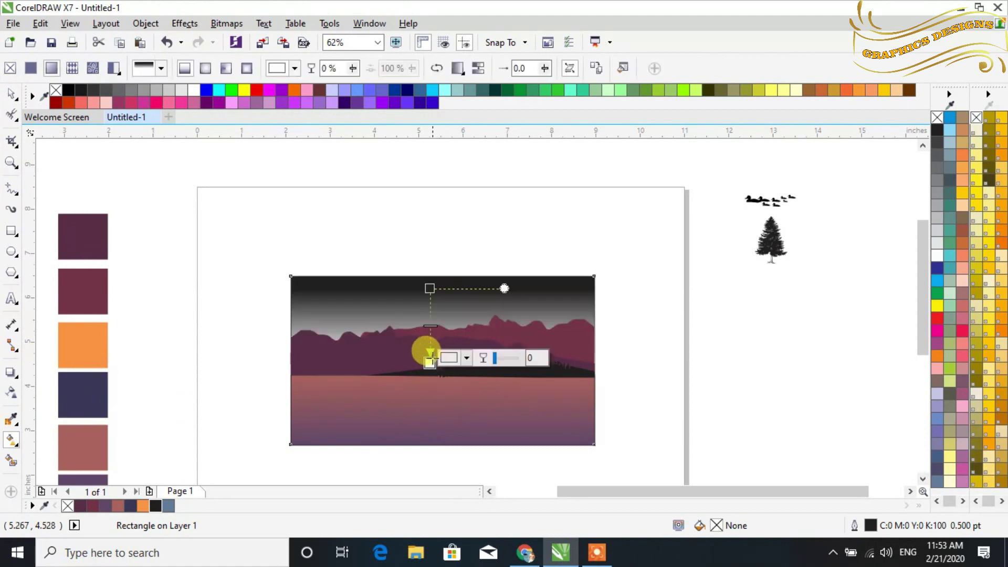
Step: Color the sky gradient dark navy at the upper end and orange at the lower end
{"action": "left_click", "coordinate": [430, 288]}
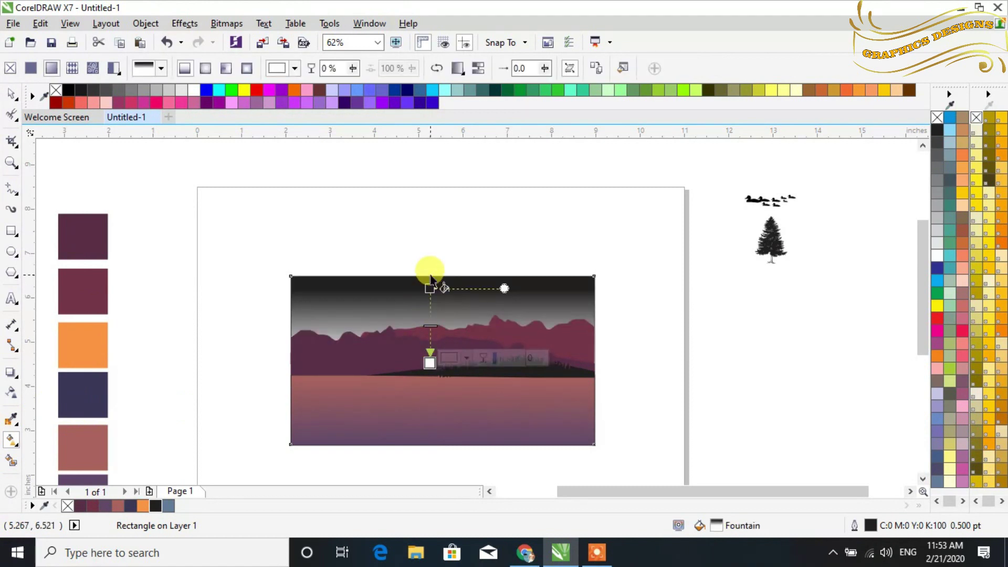
{"action": "left_click", "coordinate": [132, 508]}
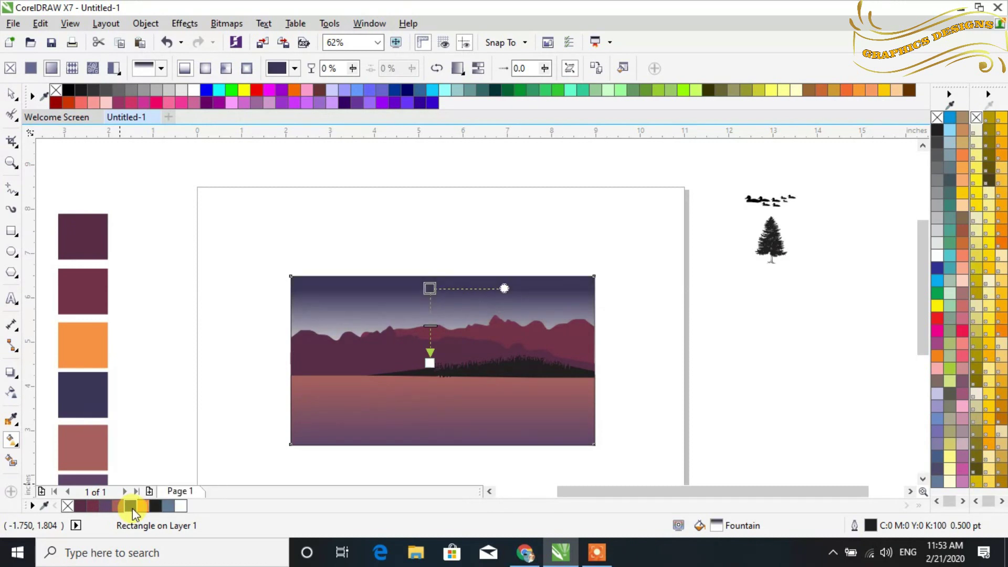
{"action": "left_click", "coordinate": [429, 363]}
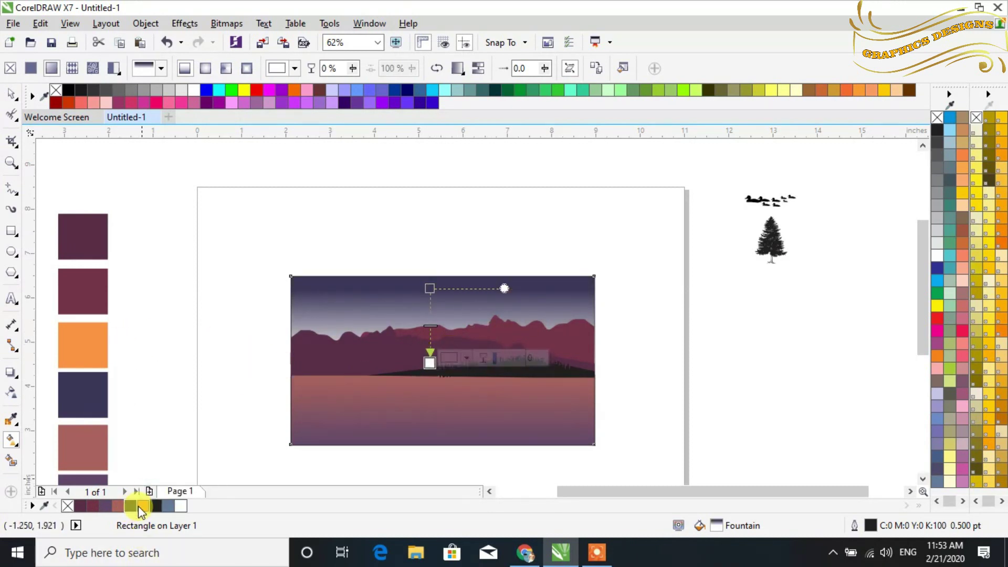
{"action": "left_click", "coordinate": [142, 507]}
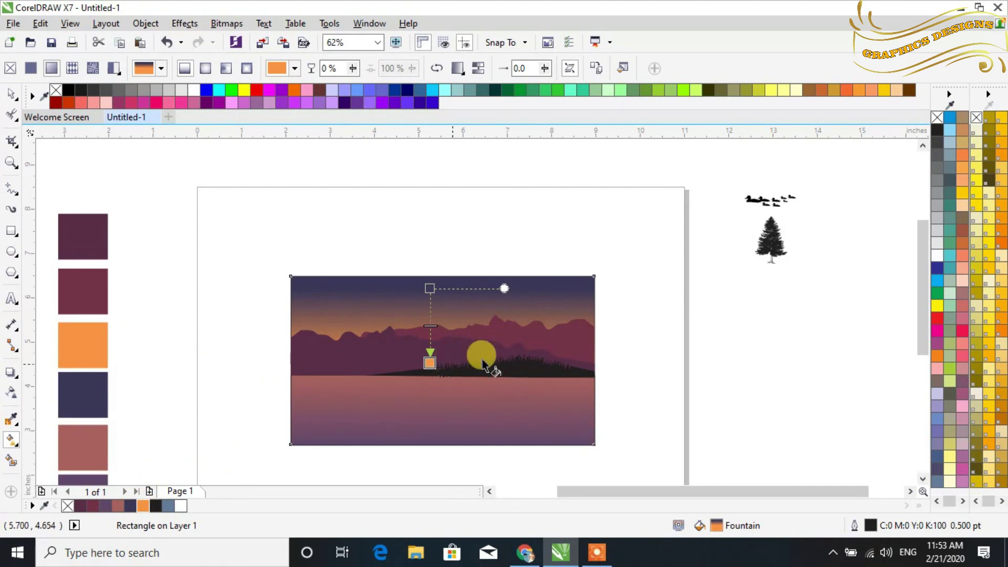
{"action": "left_click", "coordinate": [10, 95]}
{"action": "left_click", "coordinate": [232, 252]}
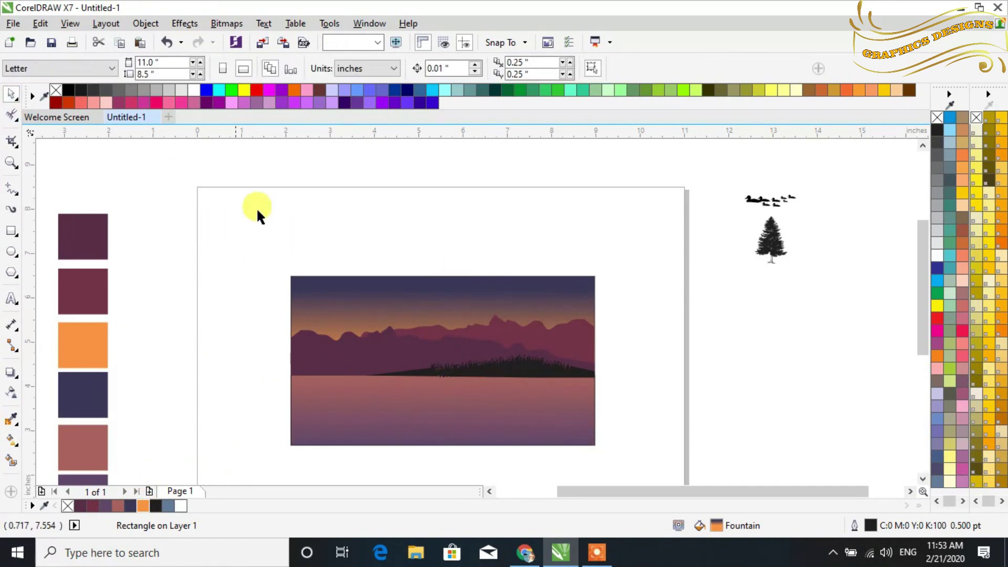
Step: Move the black pine tree from beside the page onto the left slope of the black hill
{"action": "left_click_drag", "start_coordinate": [791, 252], "coordinate": [451, 357]}
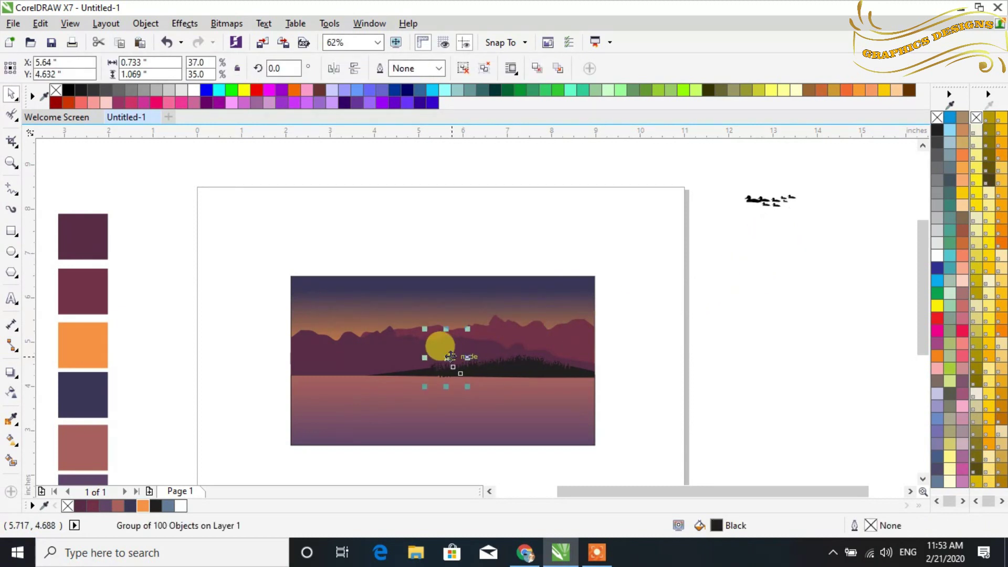
{"action": "key", "text": "z"}
{"action": "left_click_drag", "start_coordinate": [367, 269], "coordinate": [583, 435]}
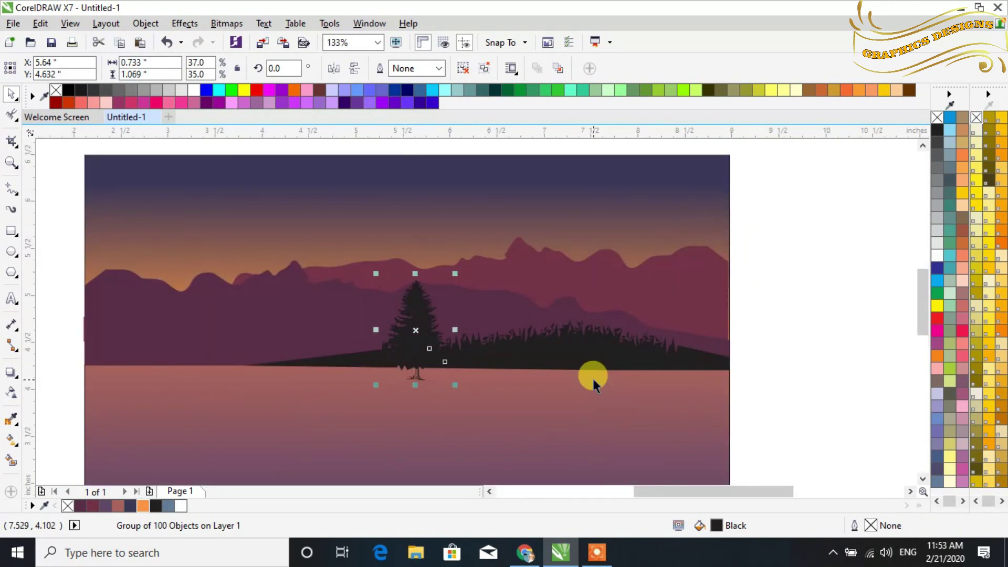
Step: Scale down the pine and copy it into a row of four along the hill, with the leftmost about 0.3 by 0.43 inches
{"action": "left_click_drag", "start_coordinate": [455, 385], "coordinate": [334, 335]}
{"action": "key", "text": "space"}
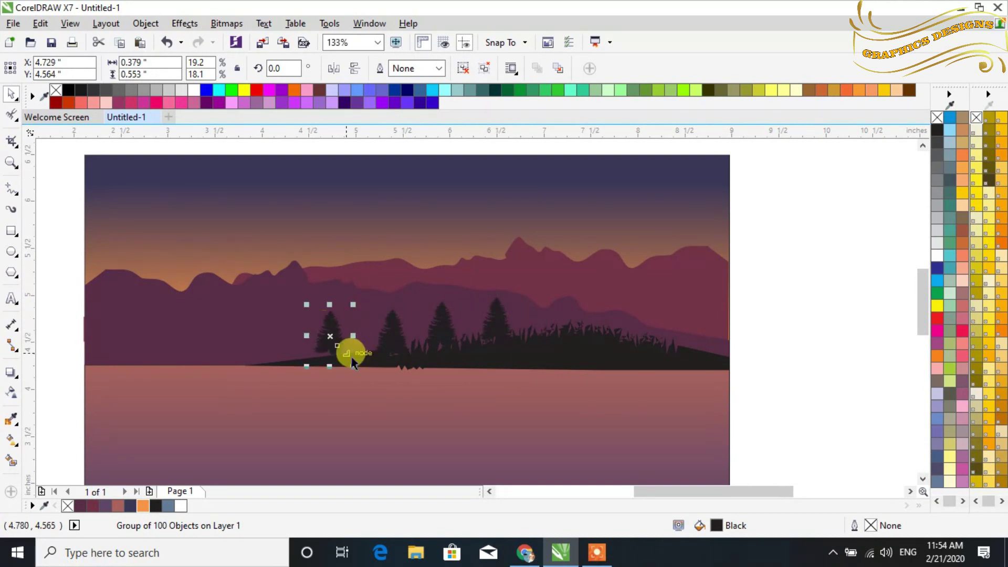
{"action": "left_click_drag", "start_coordinate": [355, 370], "coordinate": [338, 340]}
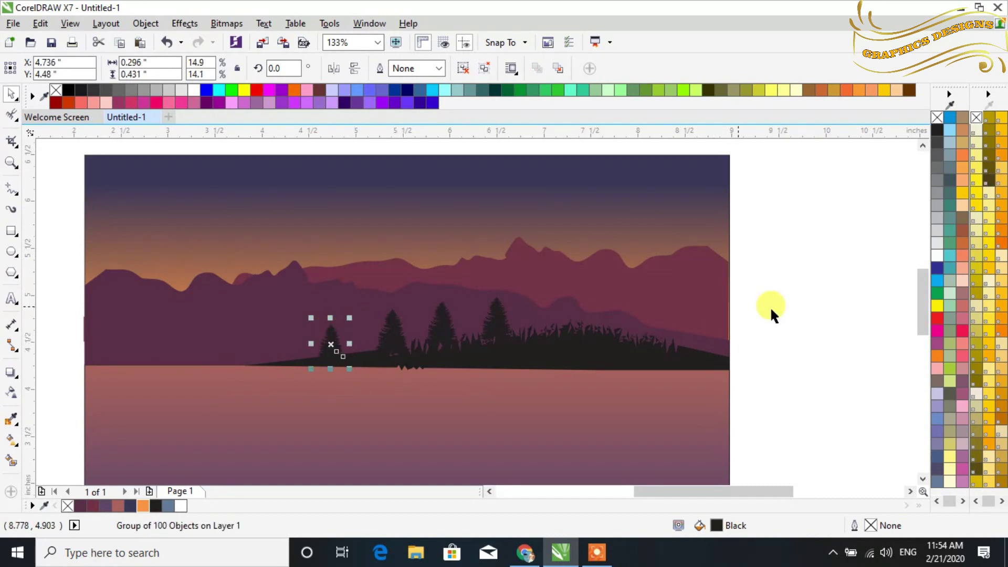
Step: Mirror a copy of the hill and its four pines downward onto the water, with its upper edge meeting the shoreline as a reflection
{"action": "scroll", "coordinate": [574, 332], "scroll_direction": "down", "scroll_amount": 3}
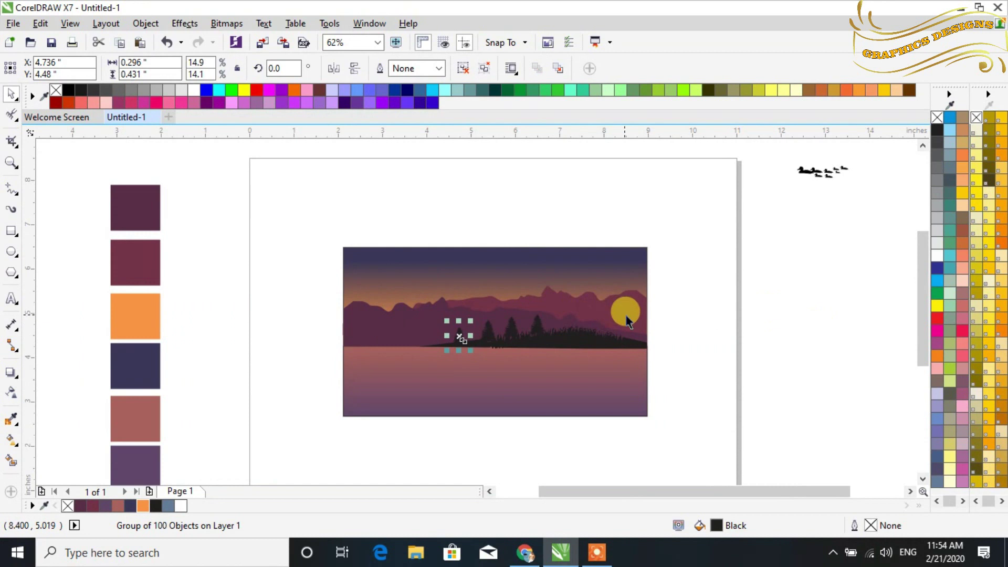
{"action": "scroll", "coordinate": [626, 316], "scroll_direction": "down", "scroll_amount": 1}
{"action": "left_click_drag", "start_coordinate": [466, 261], "coordinate": [614, 387]}
{"action": "left_click_drag", "start_coordinate": [665, 354], "coordinate": [318, 281]}
{"action": "left_click_drag", "start_coordinate": [318, 281], "coordinate": [486, 360]}
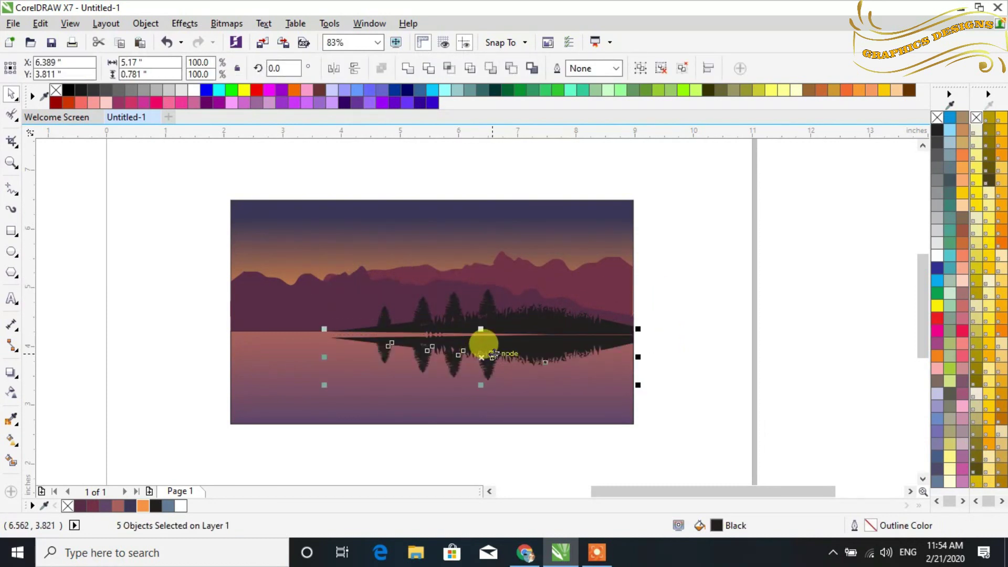
{"action": "left_click_drag", "start_coordinate": [545, 349], "coordinate": [545, 350]}
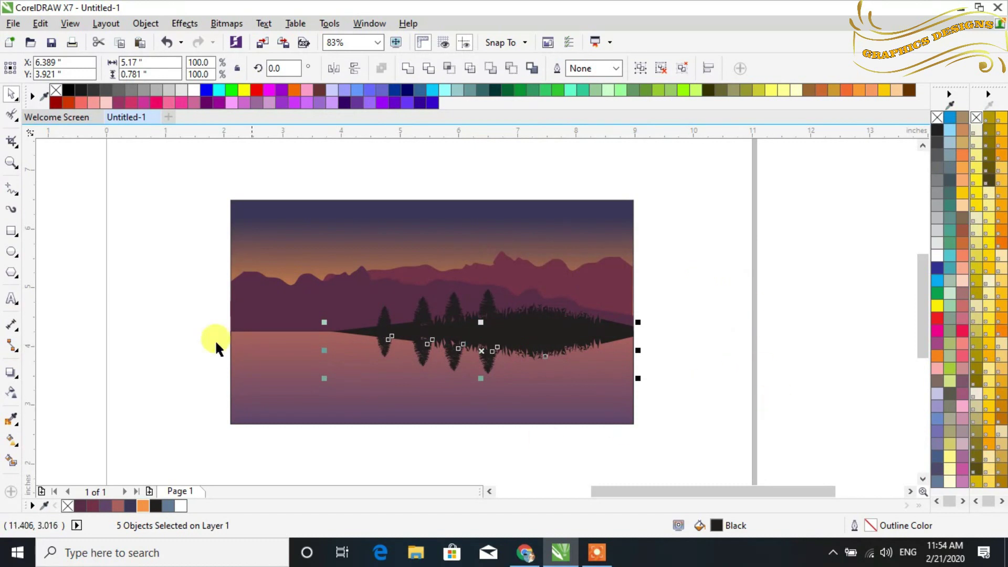
Step: Convert the five reflected objects to a 300 dpi RGB Color (24-bit) bitmap with anti-aliasing and a transparent background
{"action": "left_click", "coordinate": [11, 393]}
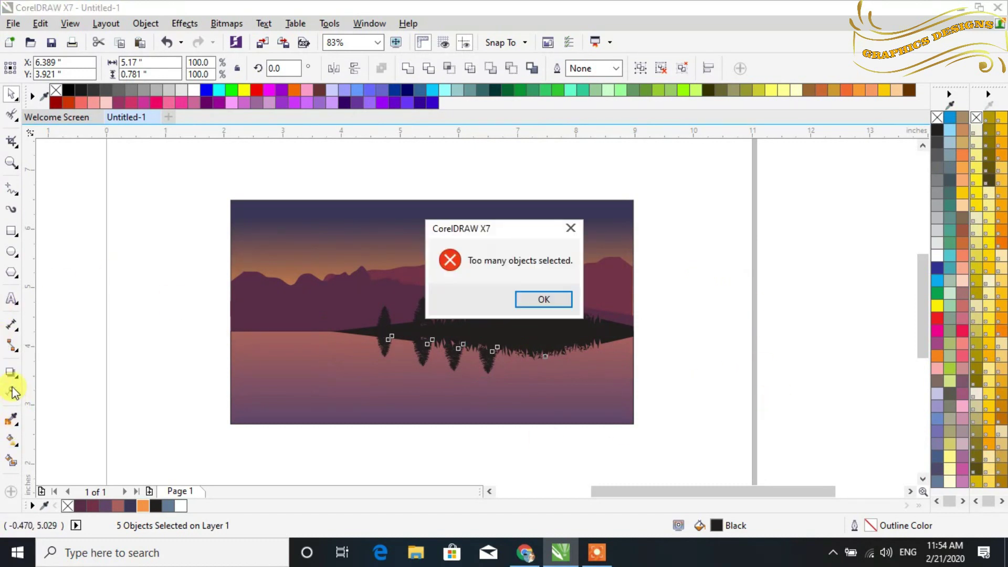
{"action": "left_click", "coordinate": [556, 298]}
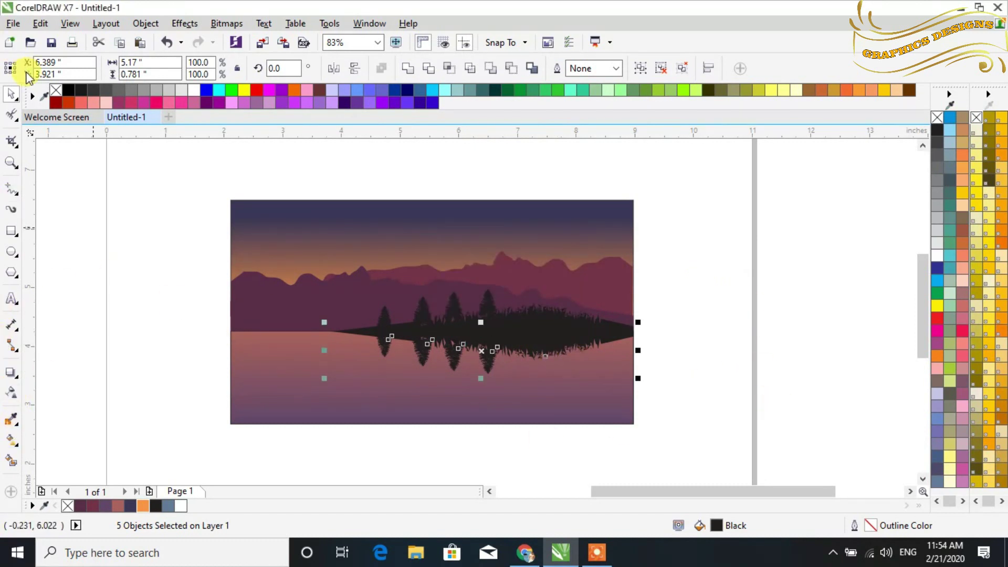
{"action": "left_click", "coordinate": [239, 24]}
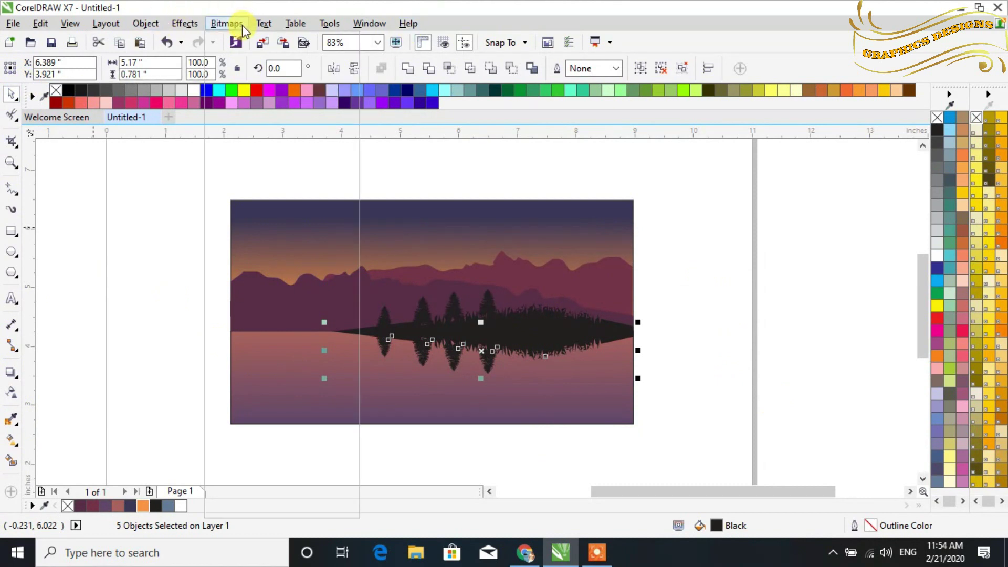
{"action": "left_click", "coordinate": [258, 42]}
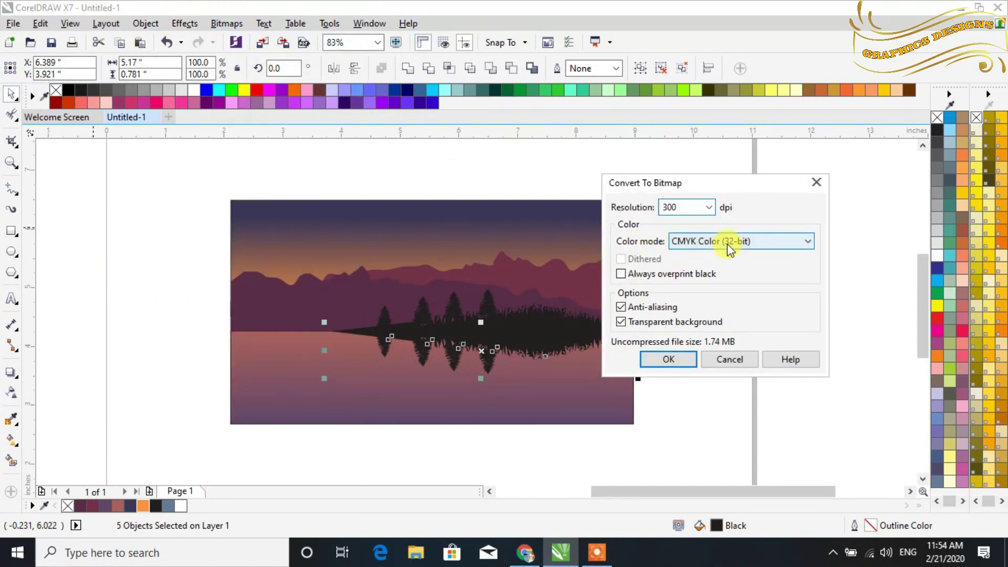
{"action": "left_click", "coordinate": [727, 243]}
{"action": "left_click", "coordinate": [699, 301]}
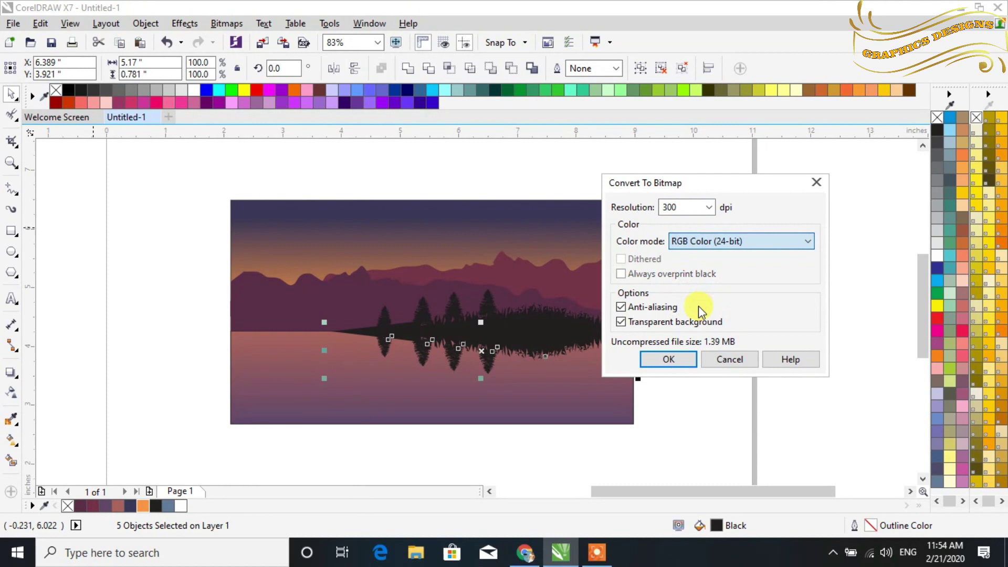
{"action": "left_click", "coordinate": [680, 361]}
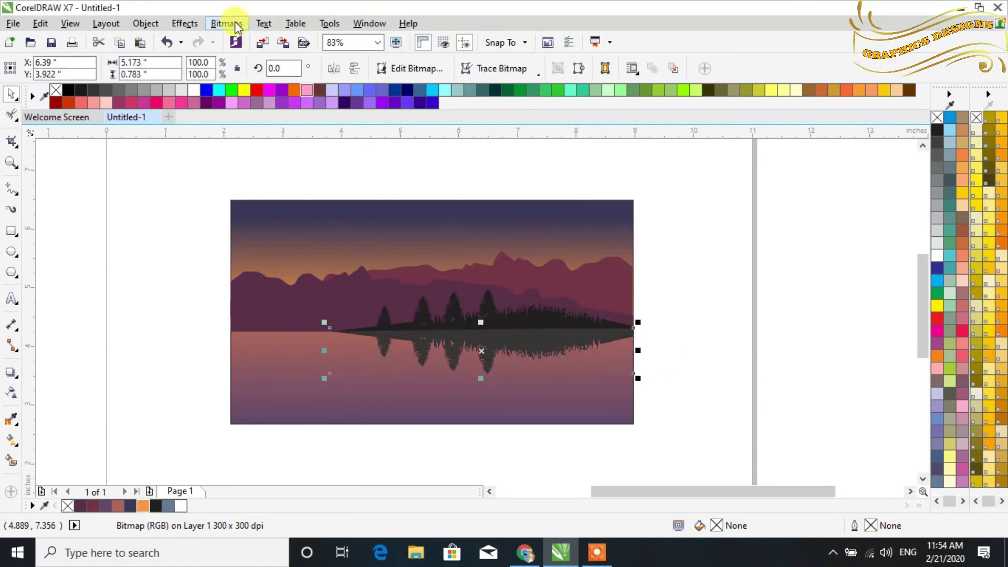
Step: Give the reflection bitmap a uniform transparency of 75
{"action": "left_click", "coordinate": [234, 24]}
{"action": "left_click", "coordinate": [120, 363]}
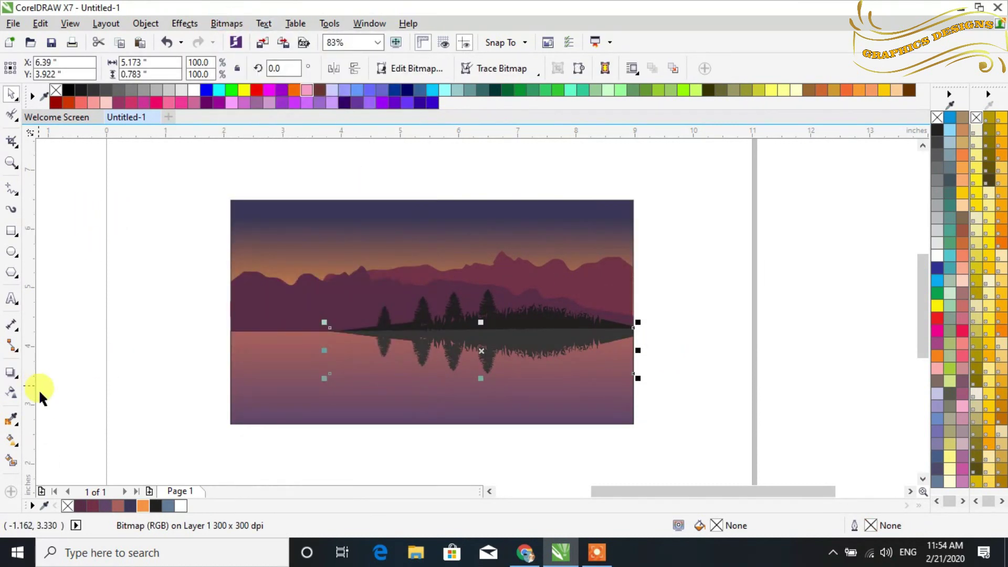
{"action": "left_click", "coordinate": [12, 394]}
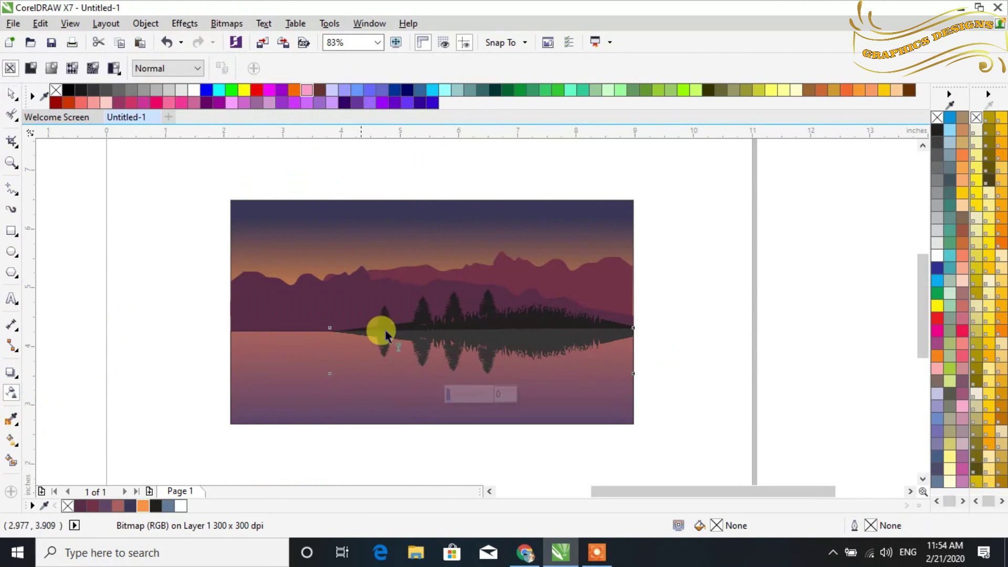
{"action": "left_click", "coordinate": [474, 395]}
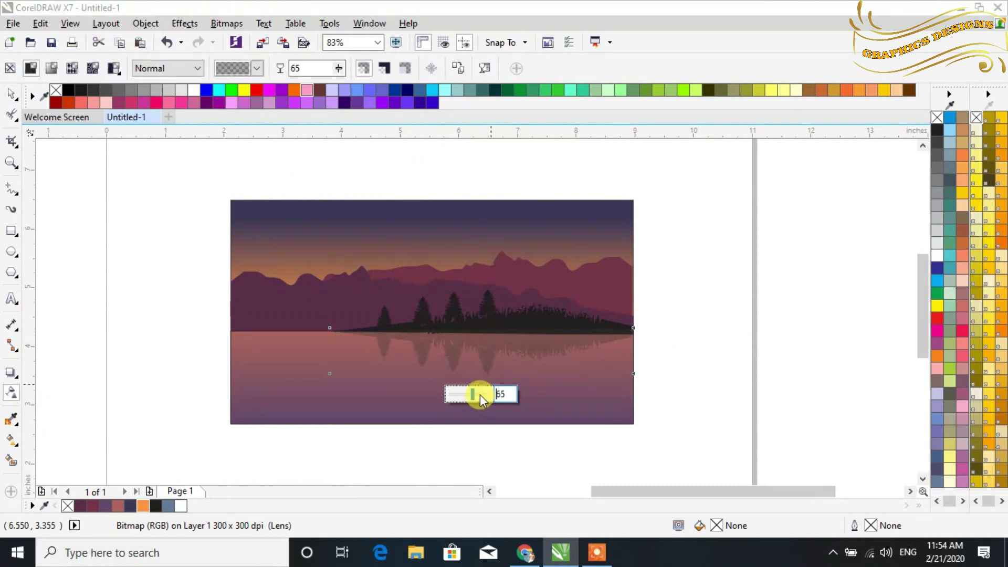
{"action": "left_click_drag", "start_coordinate": [477, 394], "coordinate": [482, 399]}
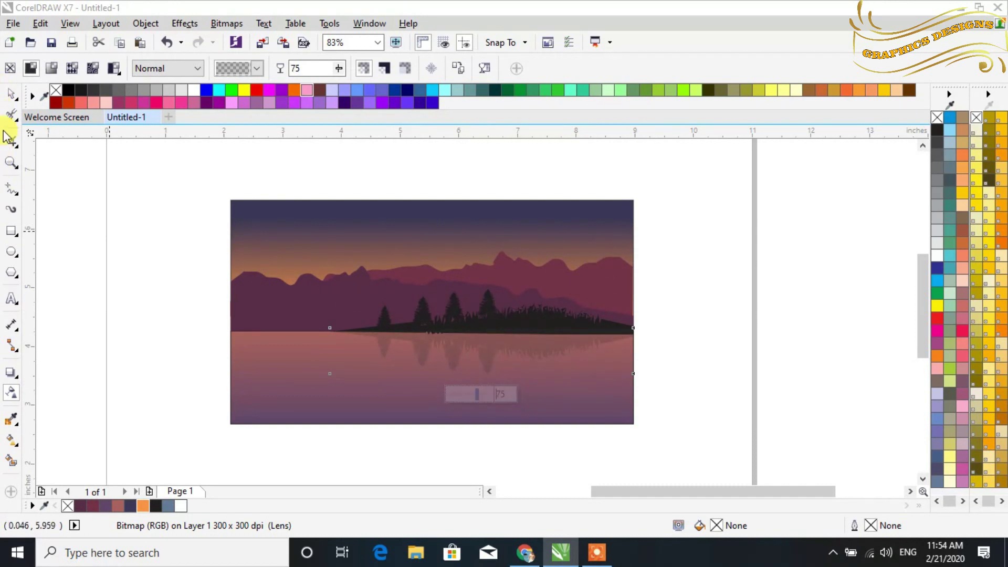
{"action": "left_click", "coordinate": [13, 95]}
{"action": "left_click", "coordinate": [863, 362]}
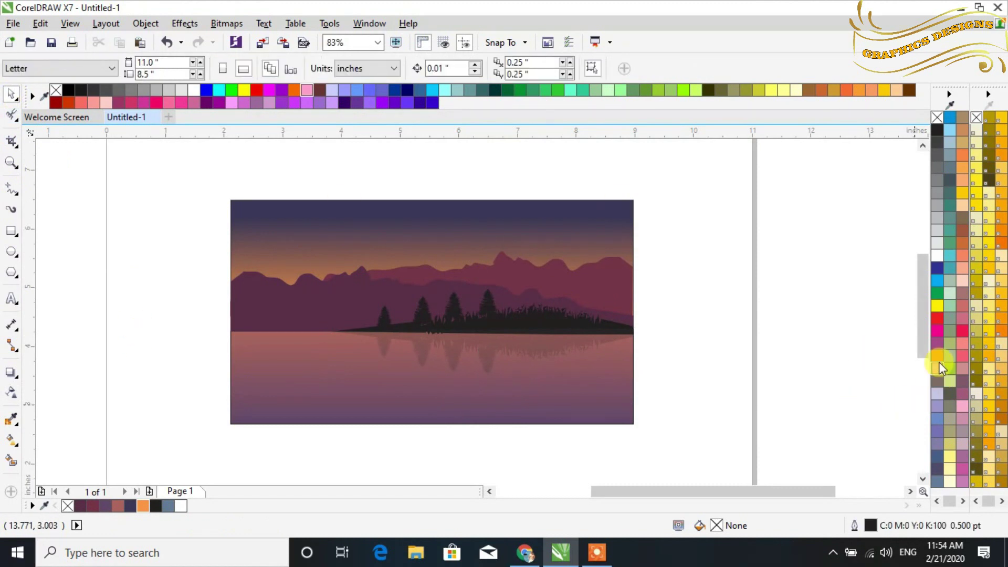
Step: Move the duck group onto the right side of the water and place a copy on the left side
{"action": "scroll", "coordinate": [402, 412], "scroll_direction": "down", "scroll_amount": 2}
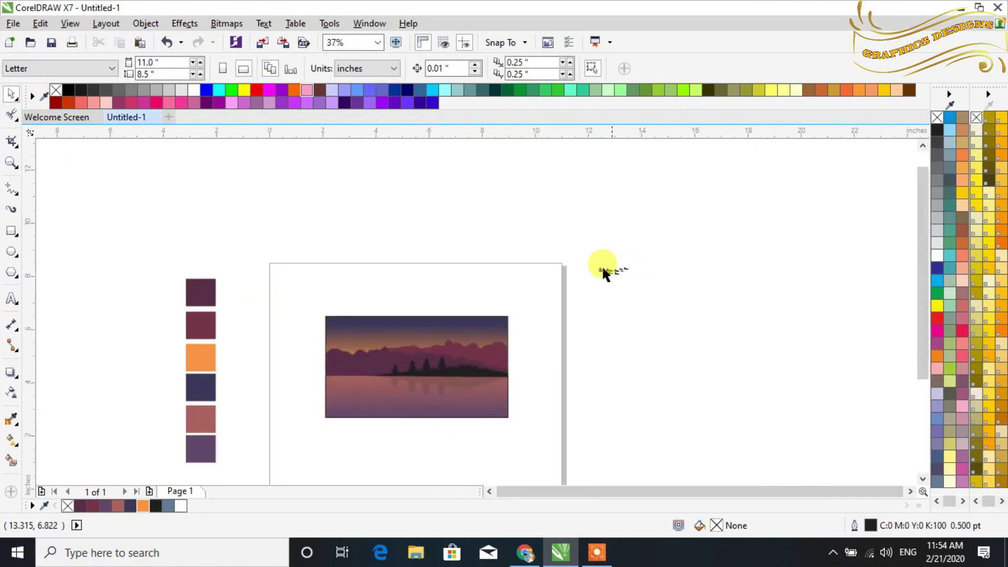
{"action": "left_click_drag", "start_coordinate": [679, 334], "coordinate": [679, 335]}
{"action": "left_click_drag", "start_coordinate": [612, 269], "coordinate": [468, 387]}
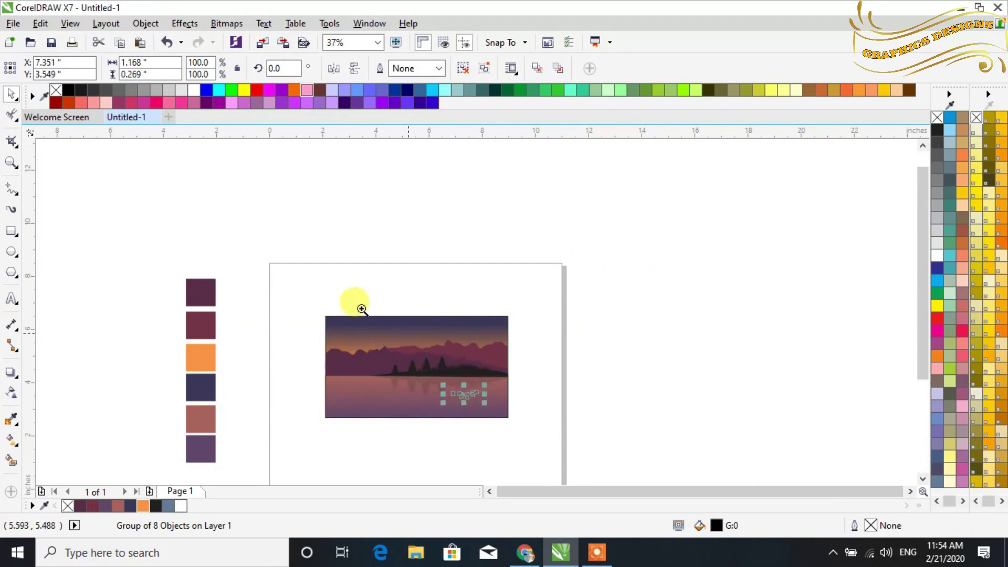
{"action": "left_click_drag", "start_coordinate": [310, 292], "coordinate": [526, 442]}
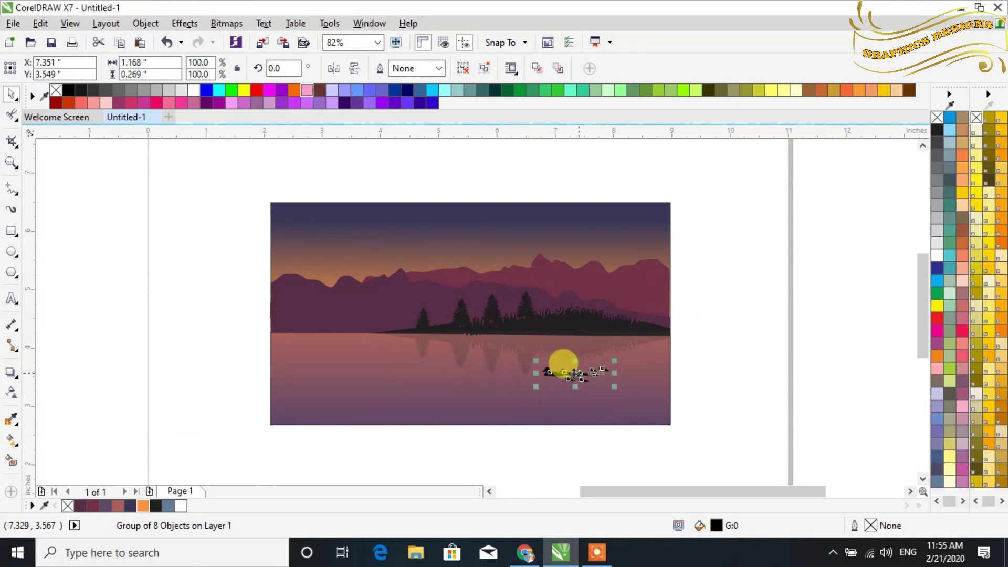
{"action": "left_click_drag", "start_coordinate": [578, 376], "coordinate": [357, 385]}
{"action": "right_click", "coordinate": [357, 384]}
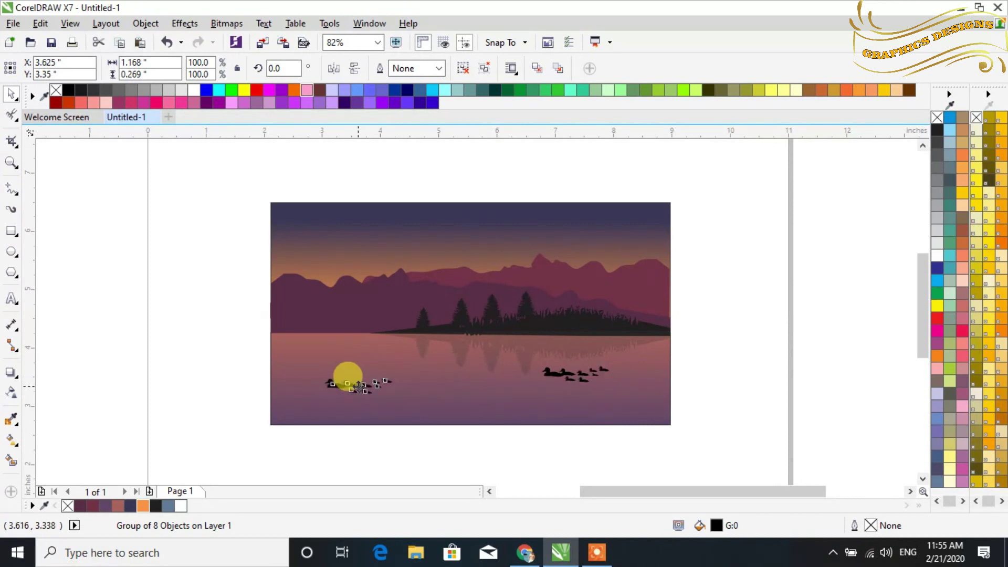
{"action": "left_click", "coordinate": [807, 304]}
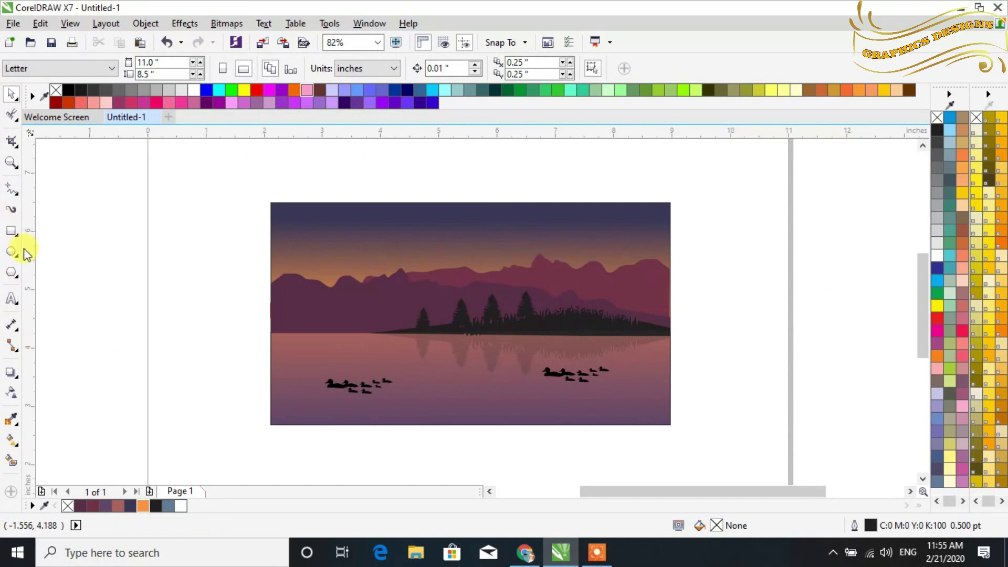
Step: Build a blue-grey crescent moon with Smart Fill from two overlapping circles about 0.9 inches in diameter, to the right of the landscape
{"action": "left_click", "coordinate": [11, 254]}
{"action": "left_click_drag", "start_coordinate": [750, 297], "coordinate": [801, 348]}
{"action": "left_click", "coordinate": [11, 98]}
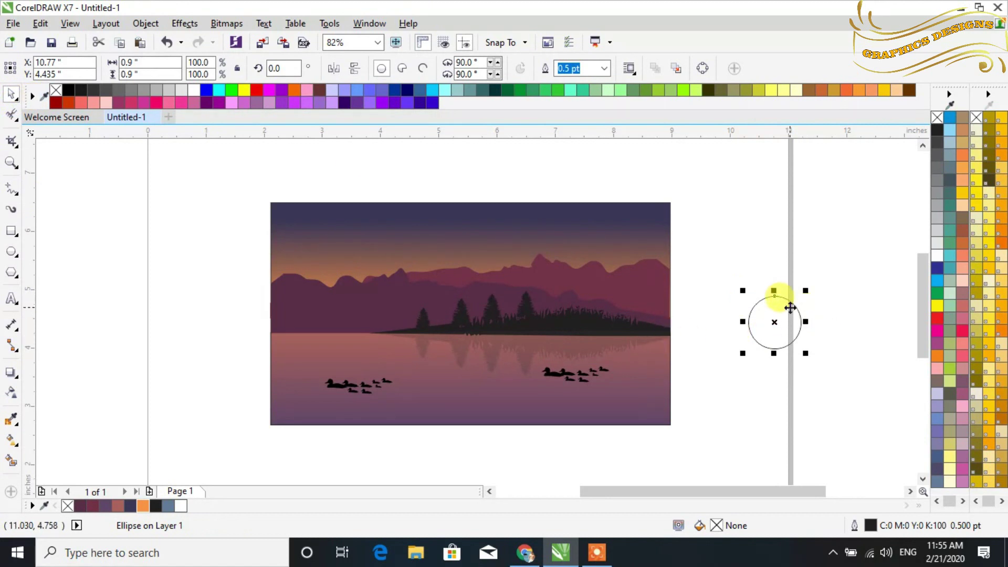
{"action": "left_click_drag", "start_coordinate": [775, 320], "coordinate": [783, 317]}
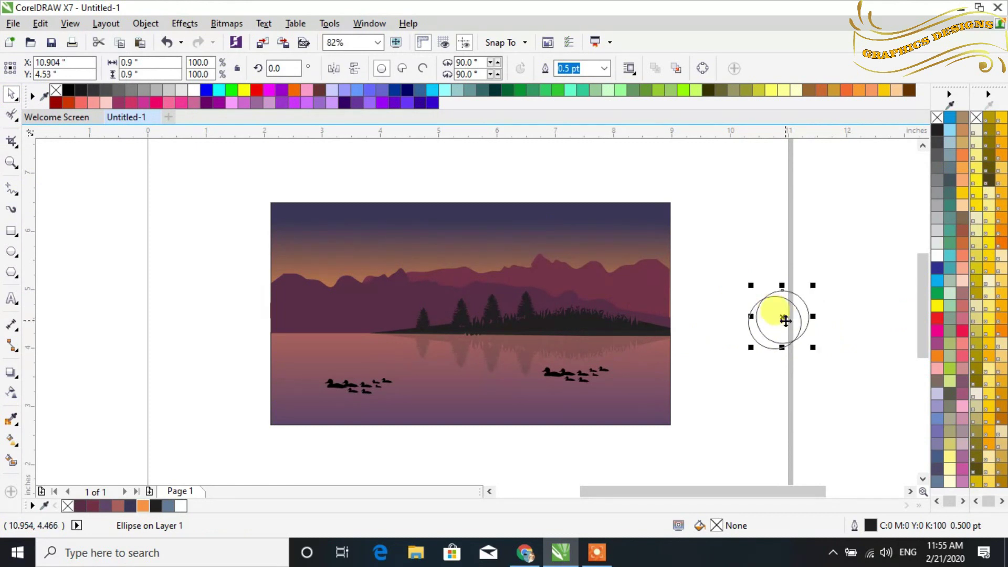
{"action": "left_click", "coordinate": [13, 462]}
{"action": "left_click", "coordinate": [757, 335]}
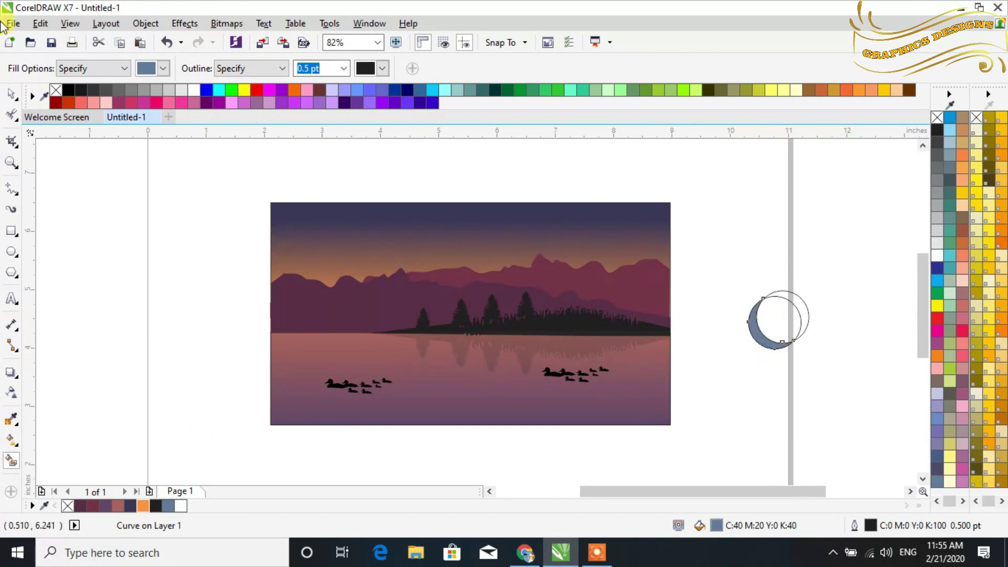
Step: Move the crescent into the upper-left part of the landscape's sky and delete the leftover construction circles beside the page
{"action": "left_click", "coordinate": [11, 94]}
{"action": "left_click", "coordinate": [762, 256]}
{"action": "mouse_move", "coordinate": [755, 340]}
{"action": "left_mouse_down"}
{"action": "mouse_move", "coordinate": [742, 324]}
{"action": "mouse_move", "coordinate": [393, 268]}
{"action": "mouse_move", "coordinate": [308, 231]}
{"action": "mouse_move", "coordinate": [320, 247]}
{"action": "left_mouse_up"}
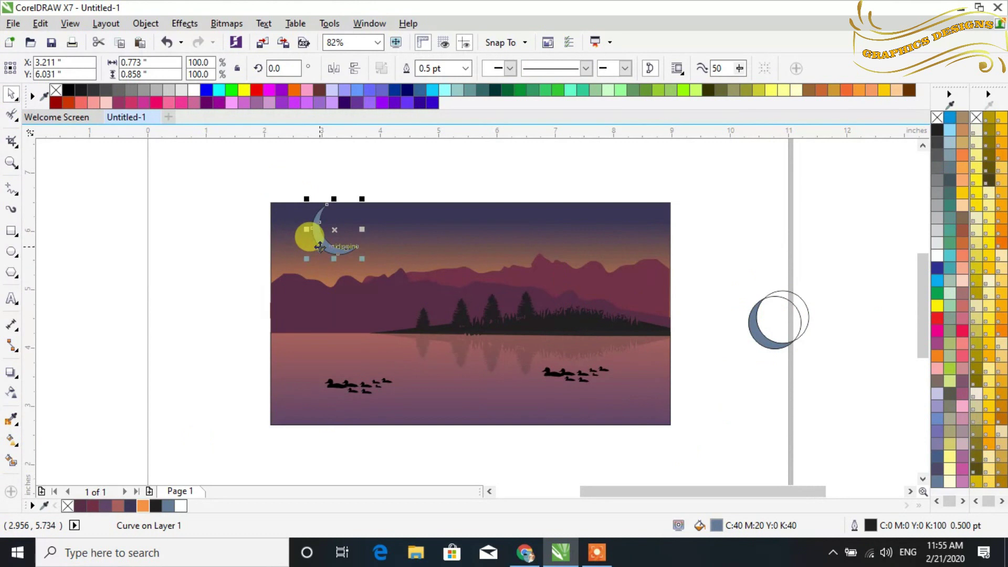
{"action": "mouse_move", "coordinate": [740, 257]}
{"action": "left_mouse_down"}
{"action": "mouse_move", "coordinate": [843, 432]}
{"action": "mouse_move", "coordinate": [870, 412]}
{"action": "left_mouse_up"}
{"action": "key", "text": "Delete"}
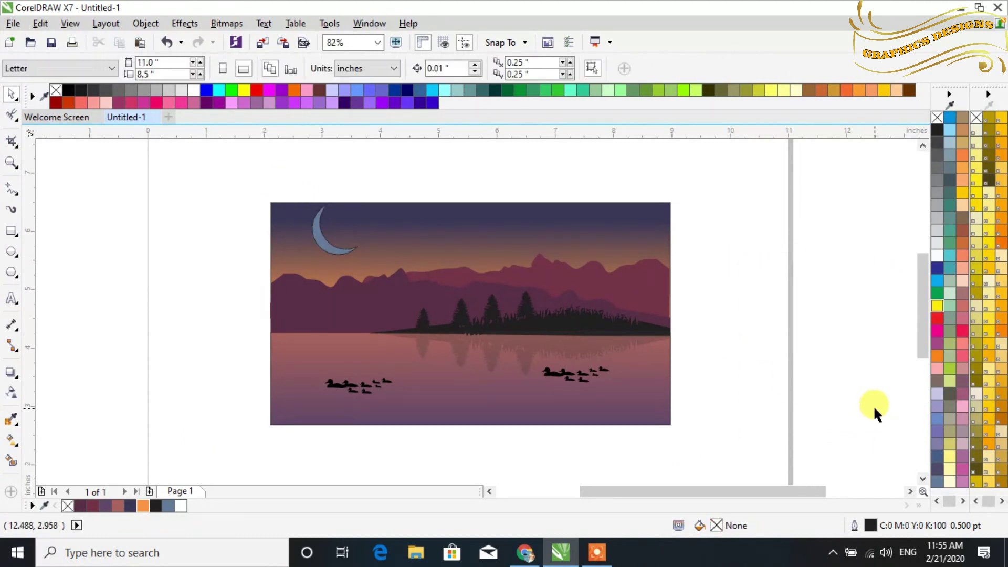
Step: Fill the crescent moon with white, remove its outline and scale it down to about 0.27 by 0.30 inches
{"action": "left_click", "coordinate": [317, 229]}
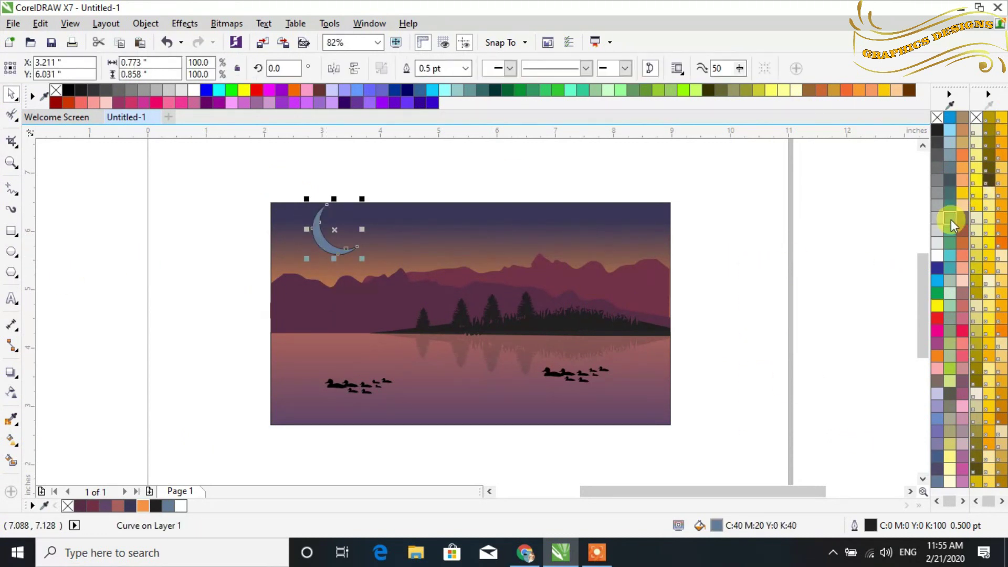
{"action": "right_click", "coordinate": [937, 121]}
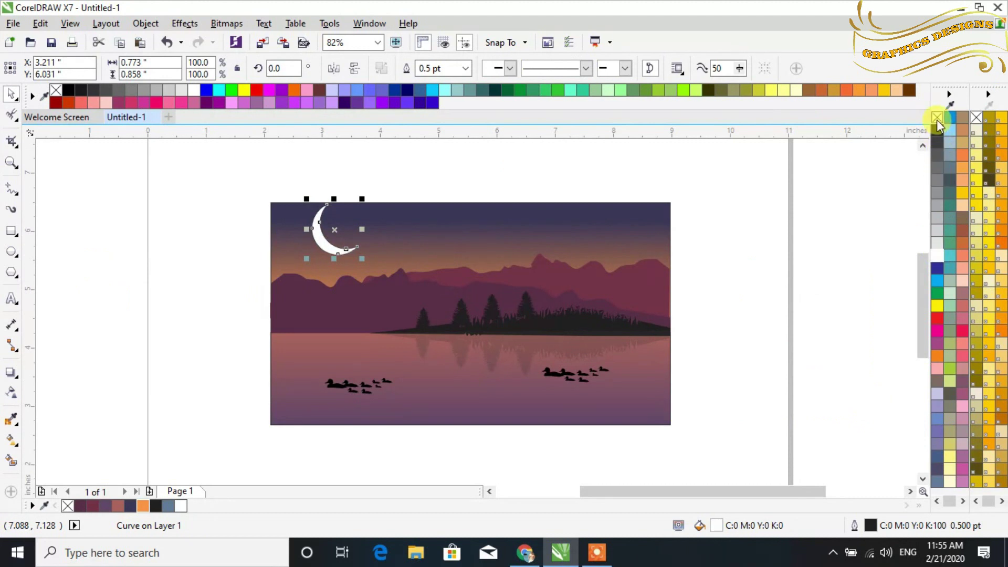
{"action": "left_click_drag", "start_coordinate": [362, 257], "coordinate": [335, 239]}
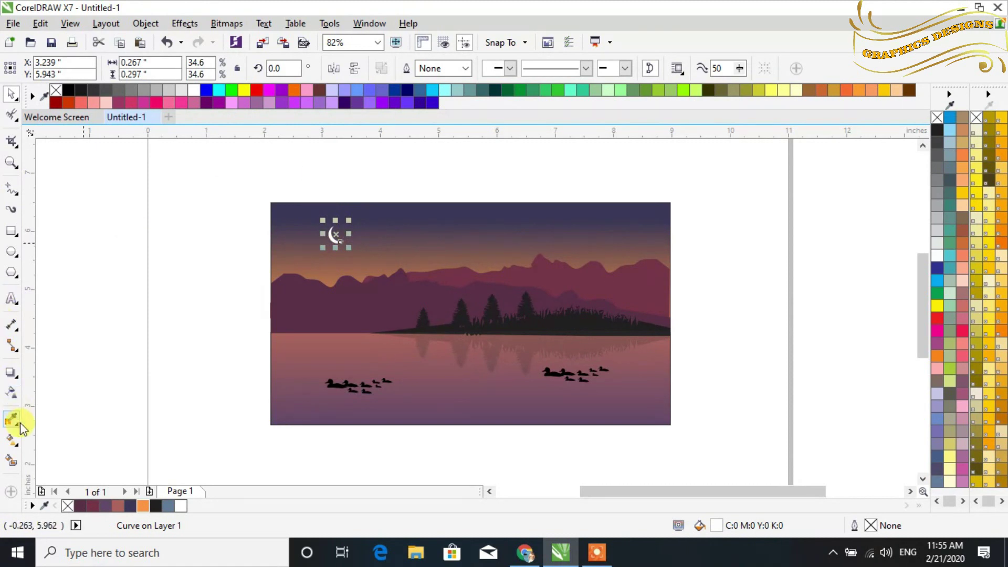
Step: Give the crescent moon a uniform transparency of 42
{"action": "left_click", "coordinate": [7, 395]}
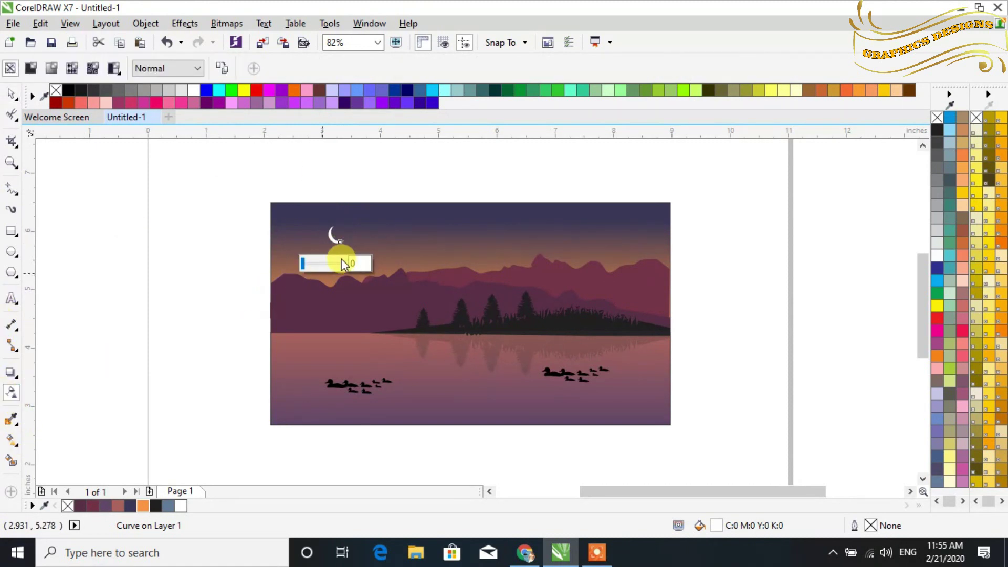
{"action": "left_click_drag", "start_coordinate": [317, 263], "coordinate": [320, 263]}
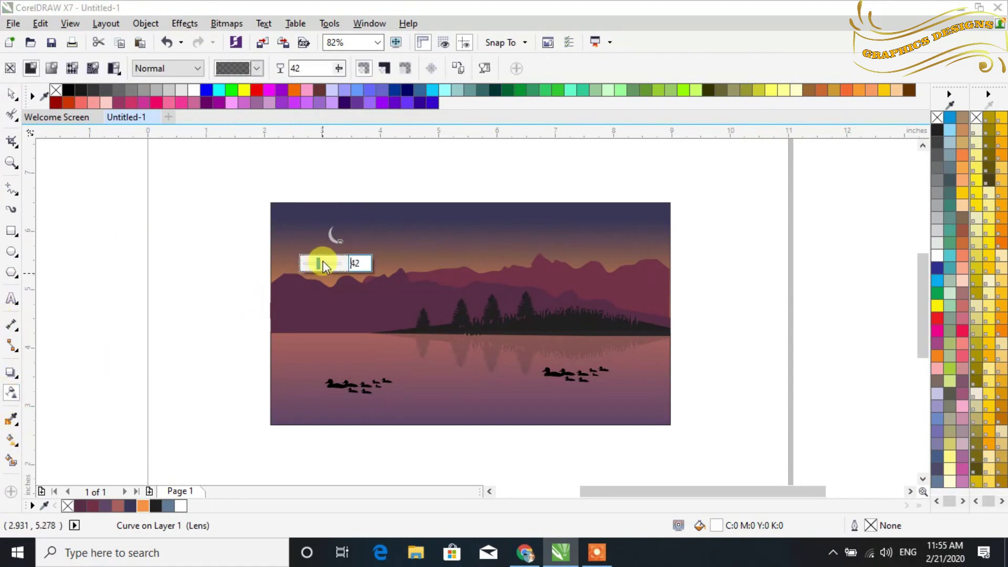
{"action": "left_click", "coordinate": [11, 94]}
{"action": "left_click", "coordinate": [202, 334]}
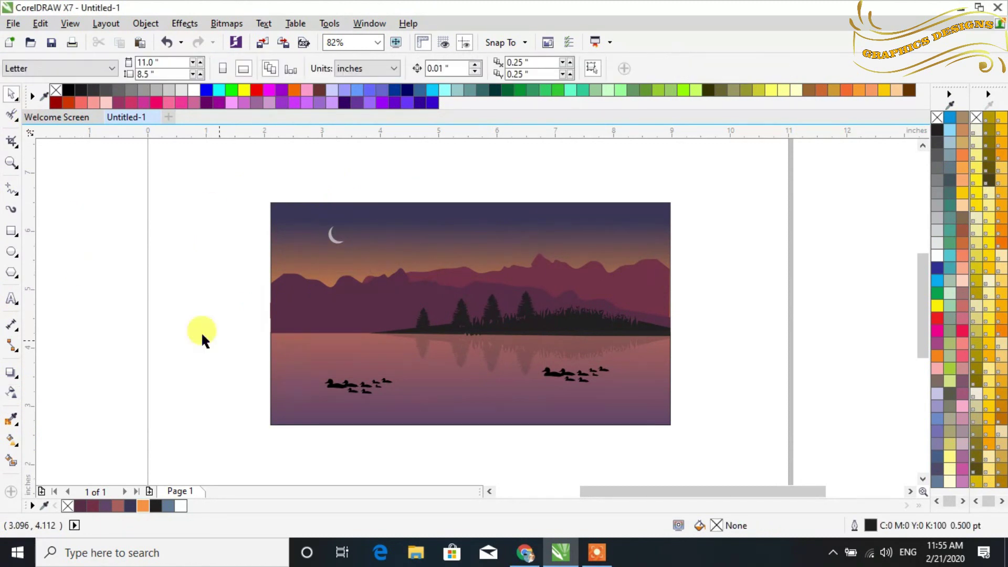
Step: Draw a small white circle without outline in the upper sky and shrink it to a star about 0.03 inches across
{"action": "left_click", "coordinate": [11, 252]}
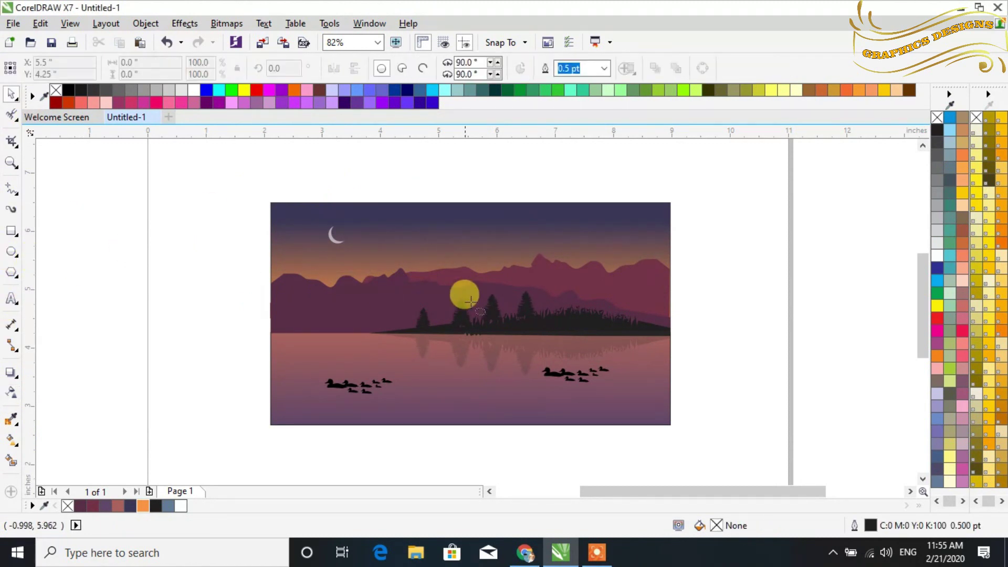
{"action": "left_click_drag", "start_coordinate": [428, 225], "coordinate": [434, 231]}
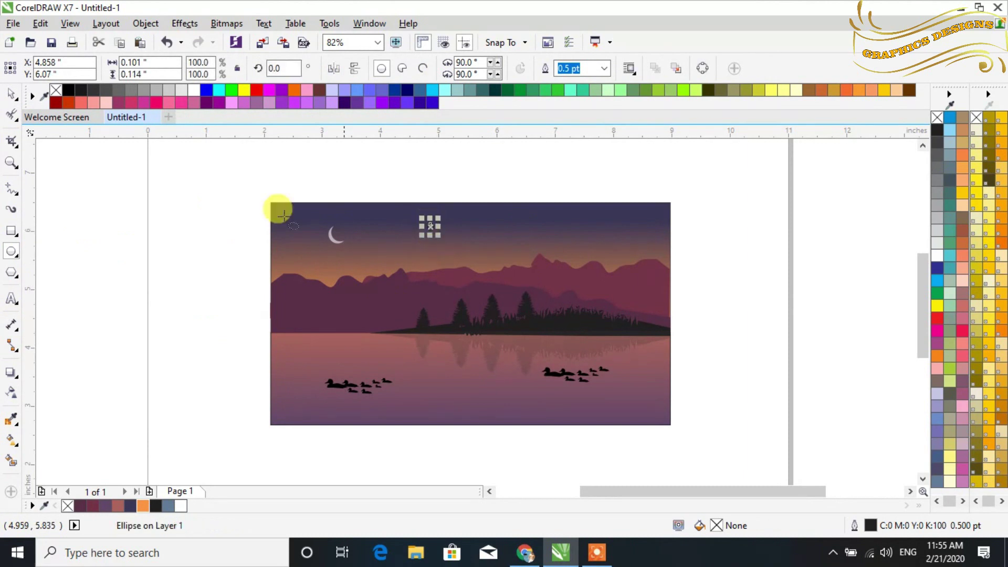
{"action": "key", "text": "F2"}
{"action": "left_click_drag", "start_coordinate": [354, 174], "coordinate": [483, 263]}
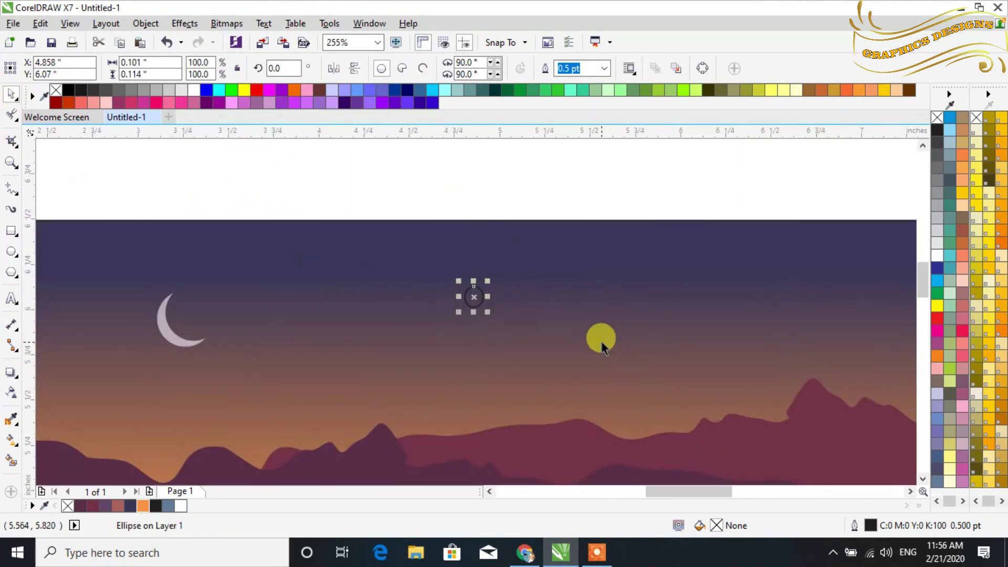
{"action": "left_click", "coordinate": [937, 245]}
{"action": "right_click", "coordinate": [937, 120]}
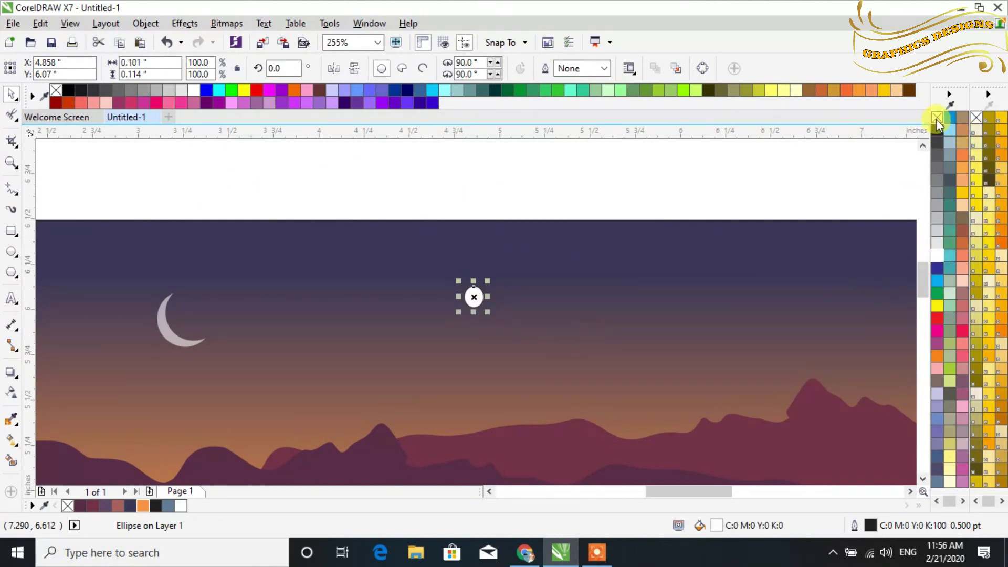
{"action": "left_click_drag", "start_coordinate": [488, 311], "coordinate": [475, 296]}
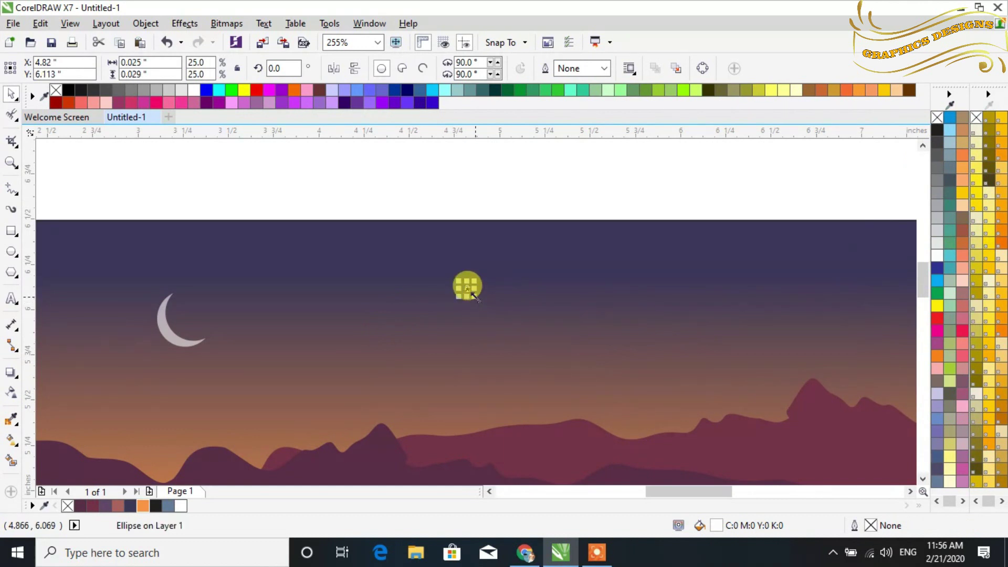
Step: Place three copies of the small white star across the sky to the right of the original
{"action": "scroll", "coordinate": [471, 294], "scroll_direction": "down", "scroll_amount": 2}
{"action": "left_click", "coordinate": [492, 231]}
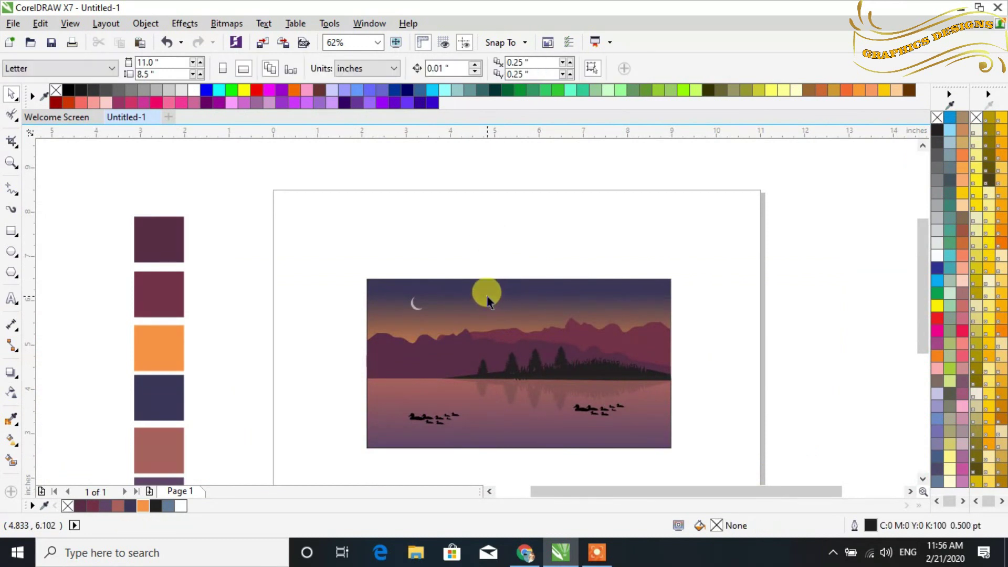
{"action": "left_click", "coordinate": [486, 295]}
{"action": "left_click_drag", "start_coordinate": [486, 295], "coordinate": [518, 302]}
{"action": "key", "text": "Escape"}
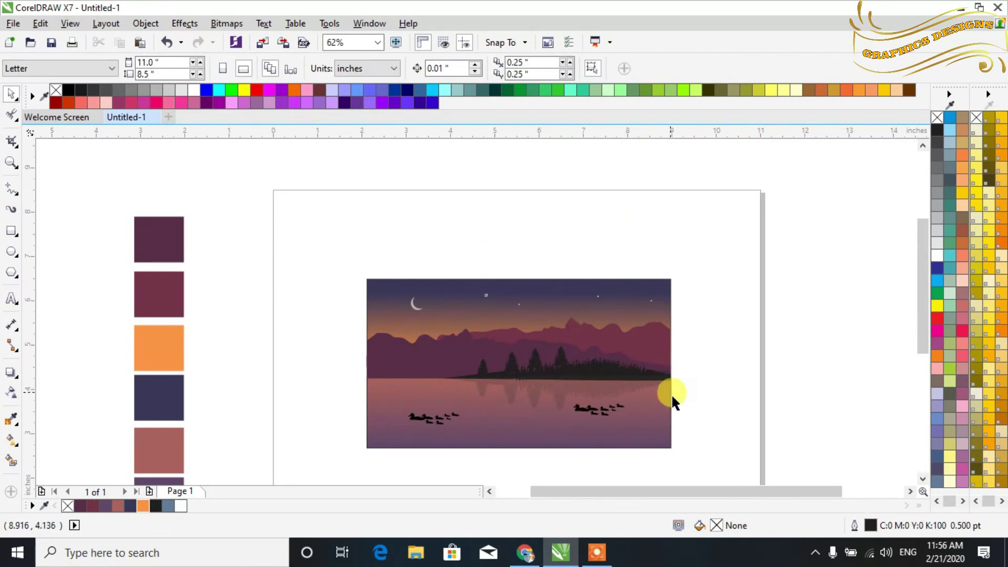
{"action": "left_click_drag", "start_coordinate": [925, 253], "coordinate": [924, 274]}
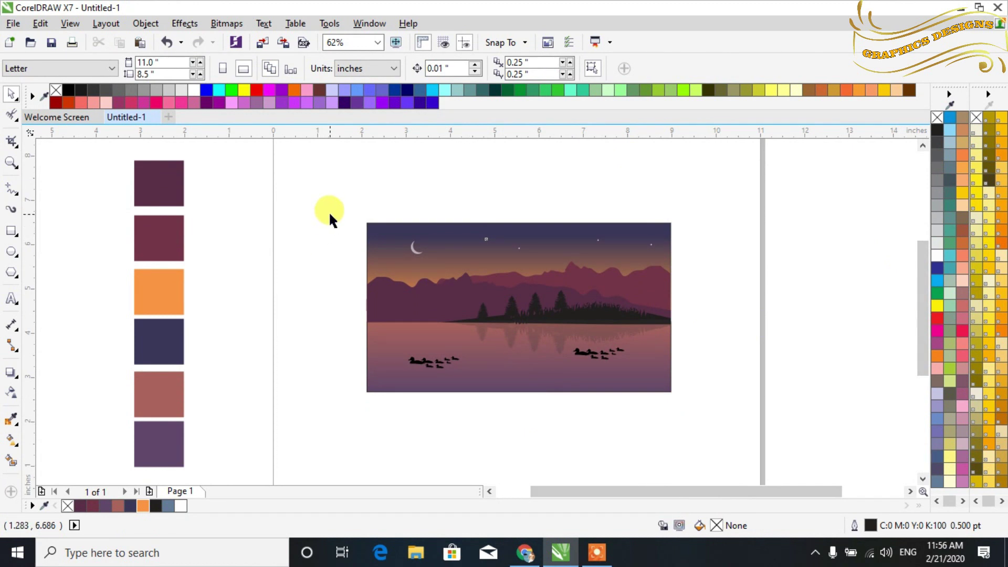
{"action": "key", "text": "z"}
{"action": "left_click_drag", "start_coordinate": [344, 200], "coordinate": [689, 409]}
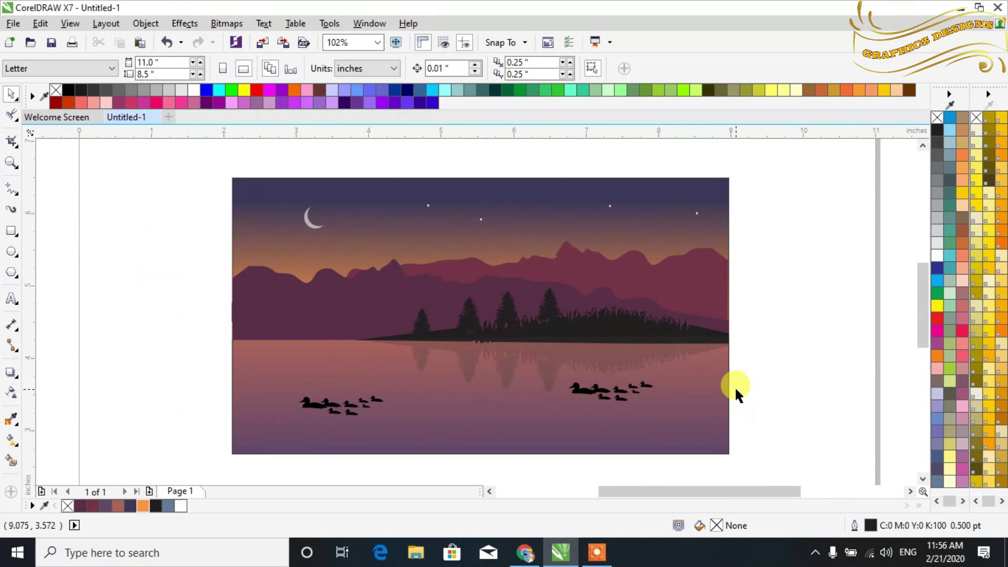
{"action": "left_click_drag", "start_coordinate": [527, 262], "coordinate": [637, 292]}
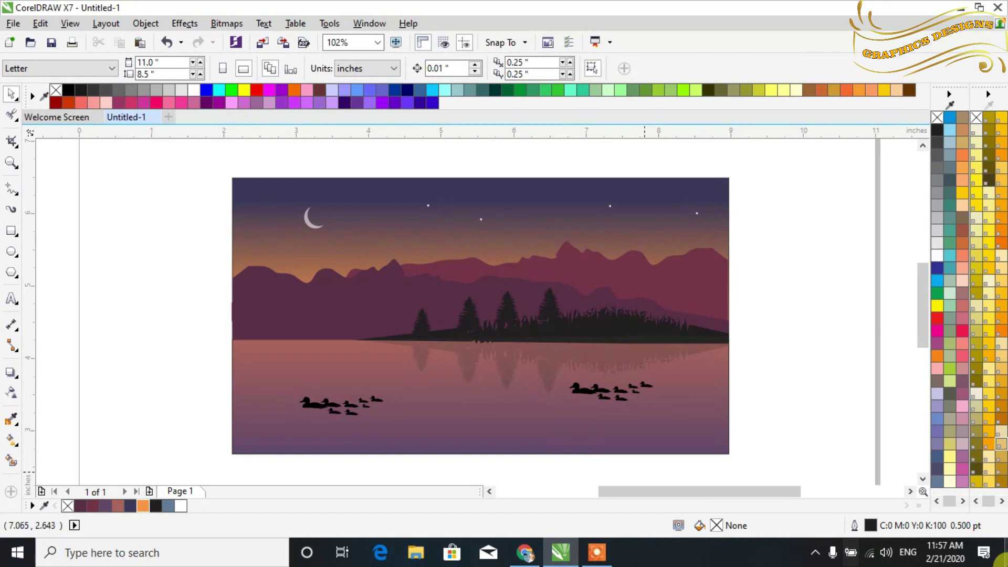
{"action": "left_click_drag", "start_coordinate": [711, 497], "coordinate": [715, 497]}
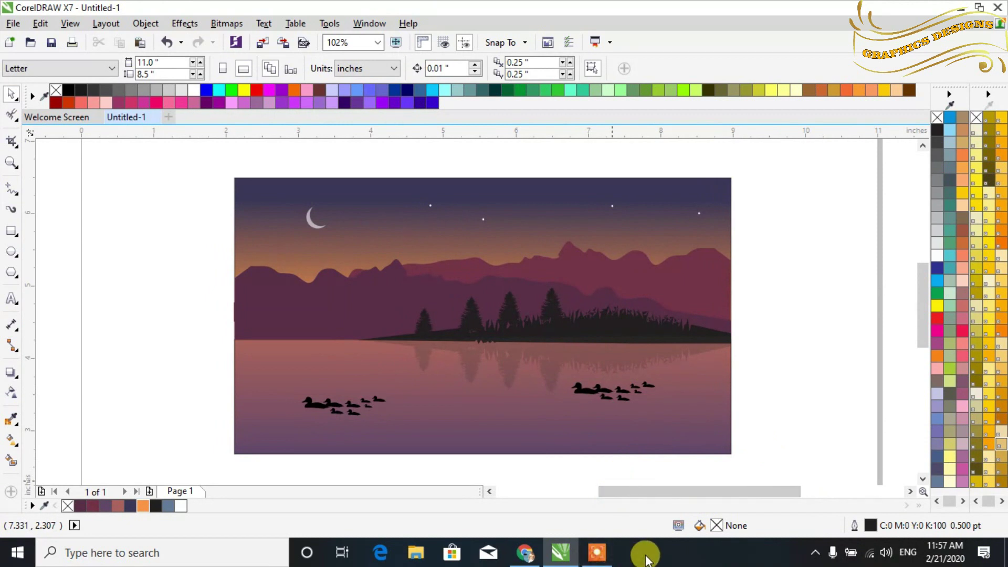
{"action": "left_click", "coordinate": [597, 553]}
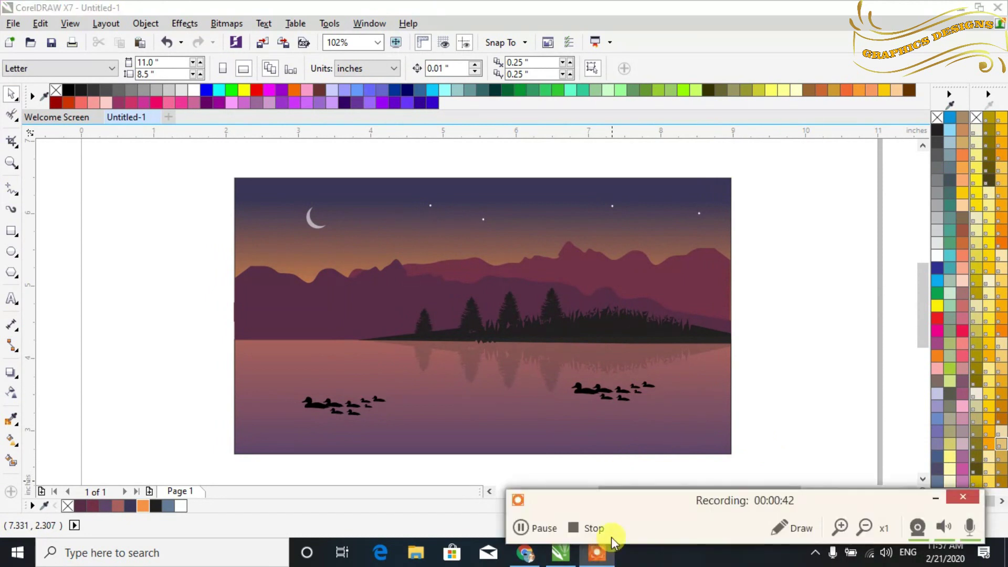